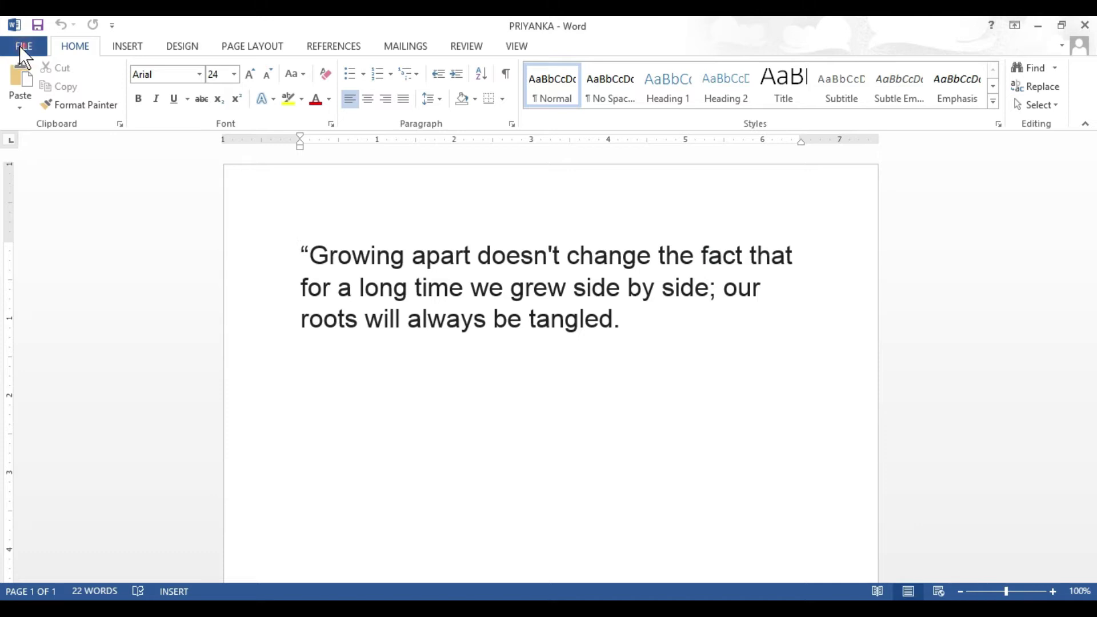
{"action": "left_click", "coordinate": [23, 49]}
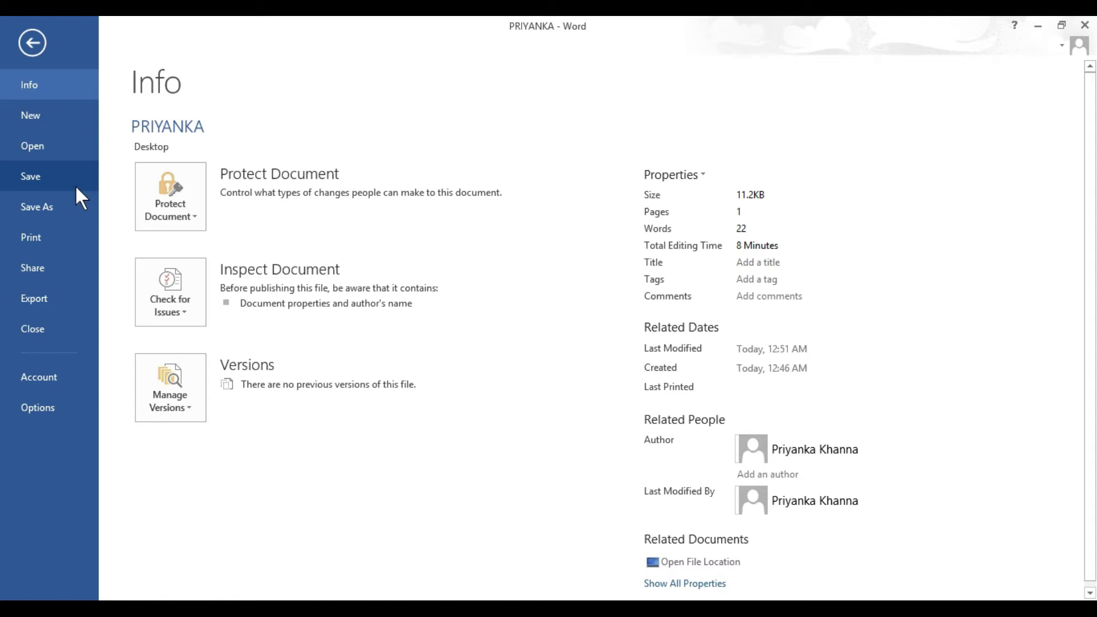
{"action": "left_click", "coordinate": [32, 40]}
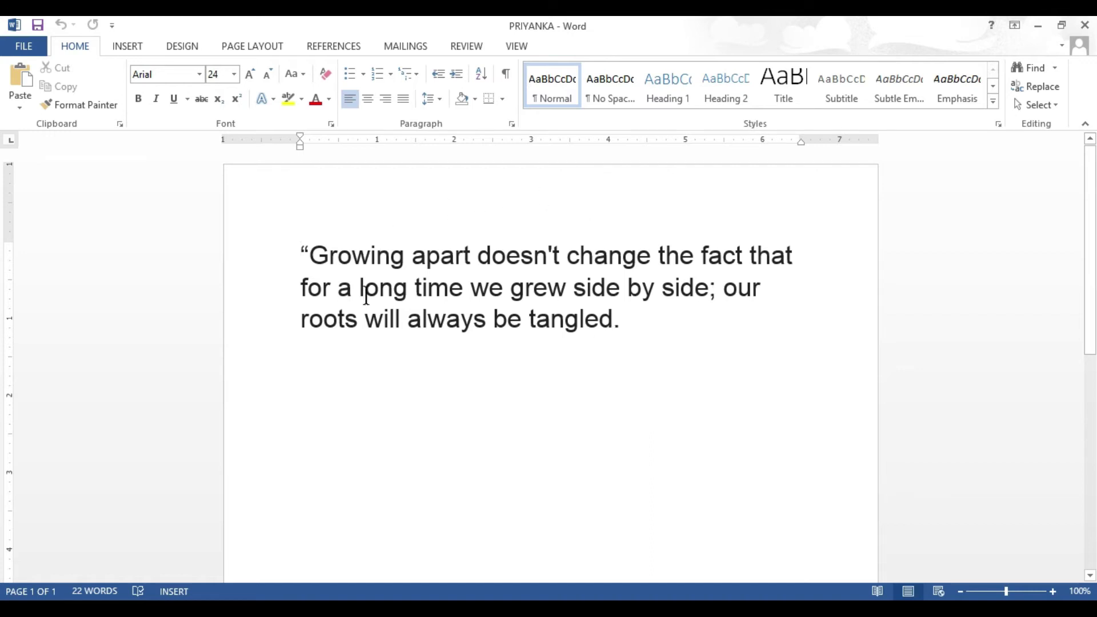
Add the line "HELLO HAVE A GOOD DAY!" in a new paragraph below the quote.
{"action": "left_click", "coordinate": [634, 319]}
{"action": "key", "text": "Return"}
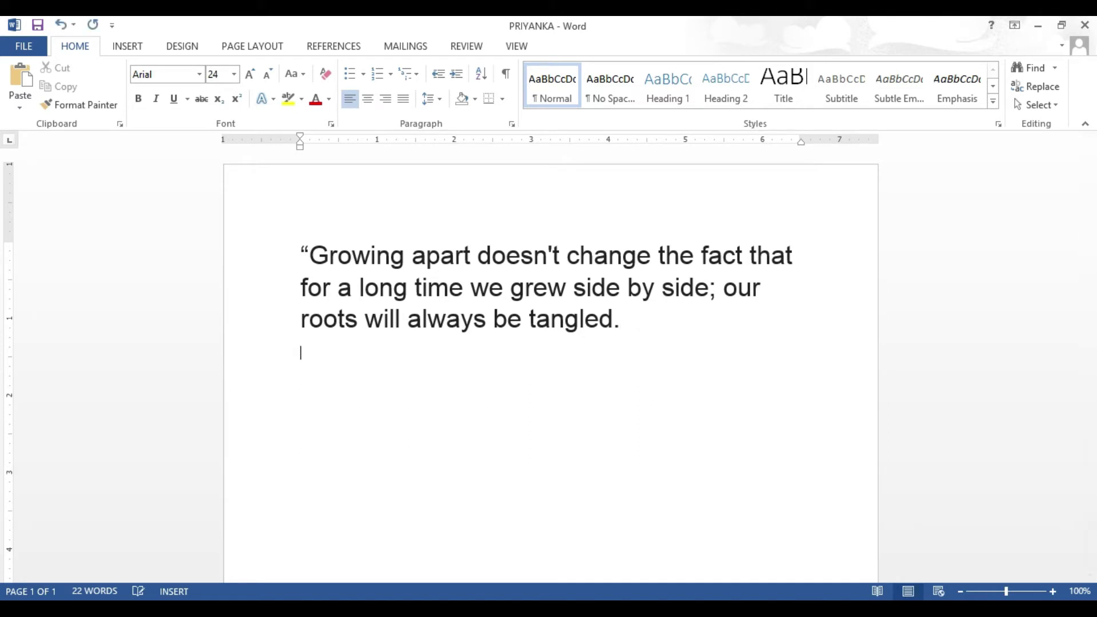
{"action": "type", "text": "HELLO"}
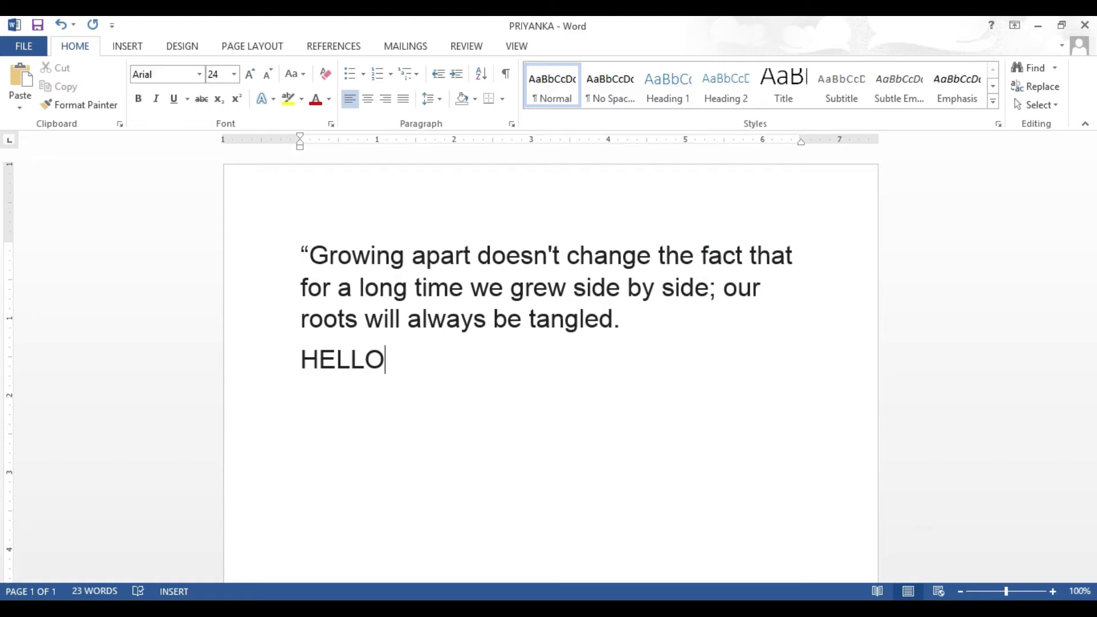
{"action": "type", "text": " HAVE A GO"}
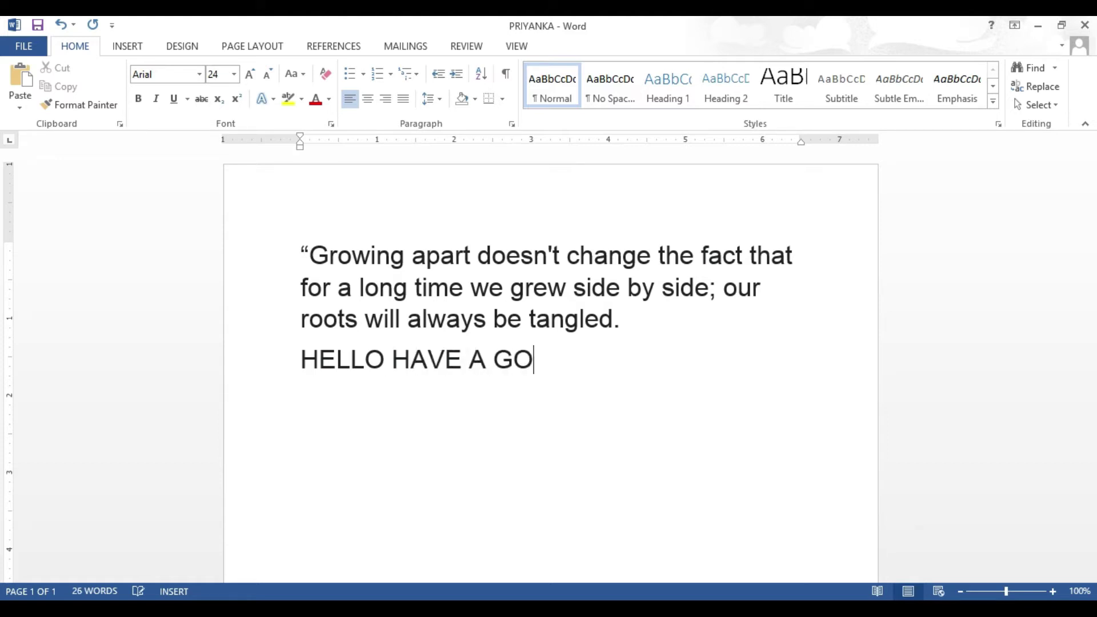
{"action": "type", "text": "OD DAY"}
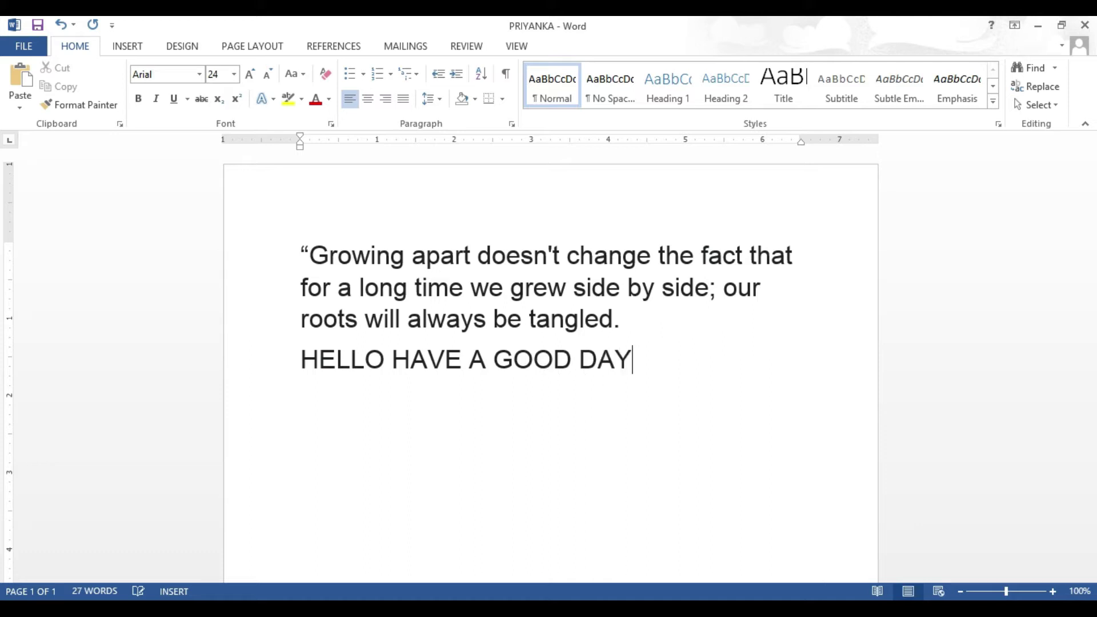
{"action": "type", "text": "!"}
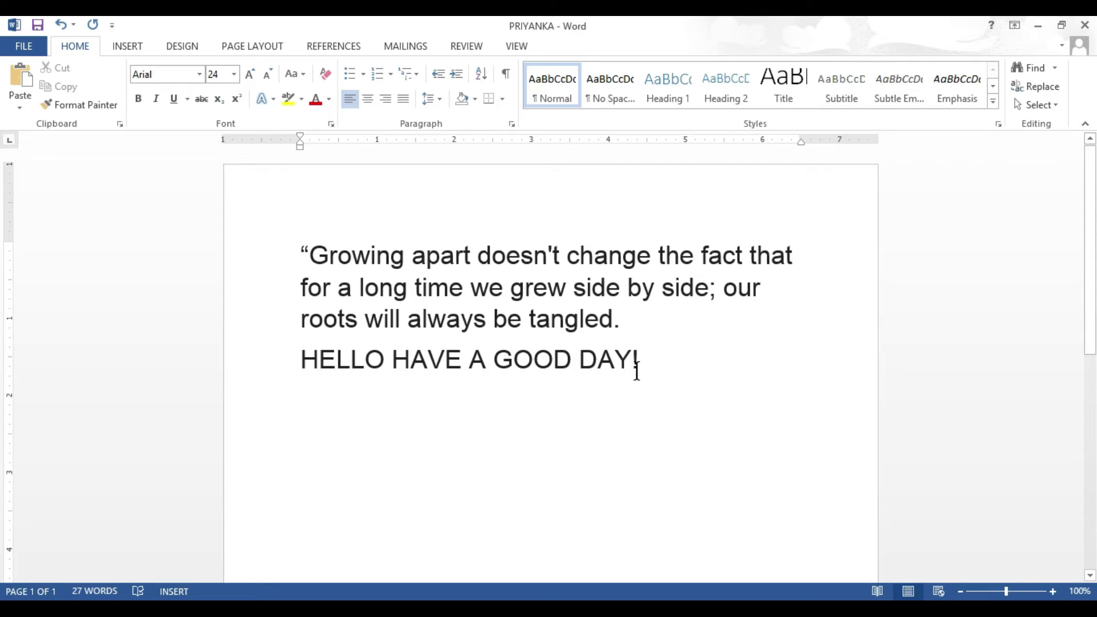
{"action": "left_click_drag", "start_coordinate": [297, 359], "coordinate": [651, 374]}
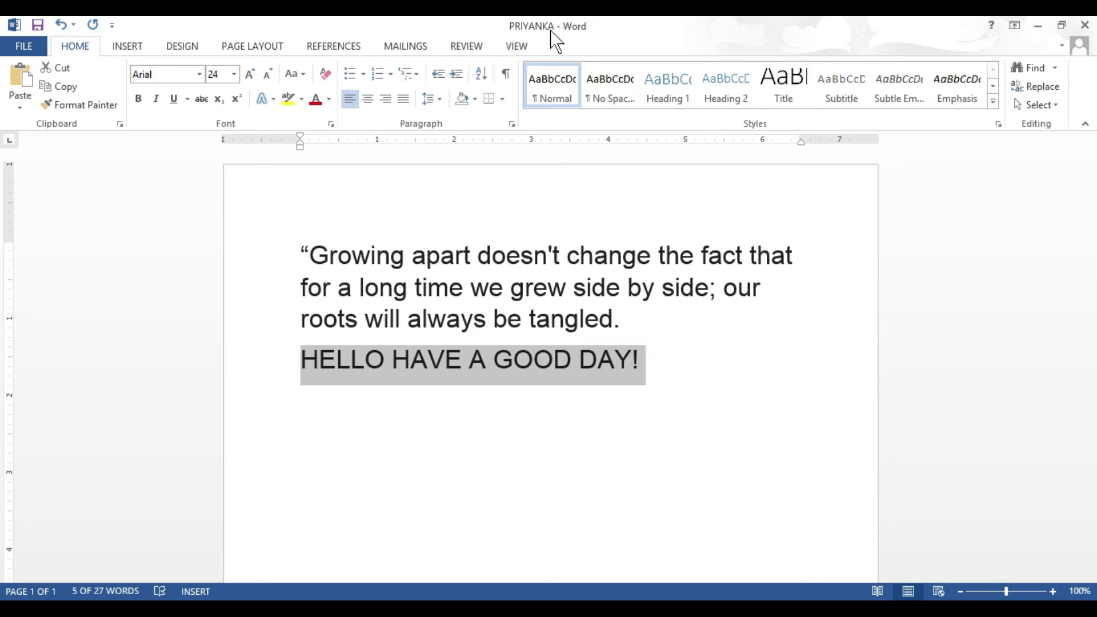
{"action": "left_click", "coordinate": [414, 421]}
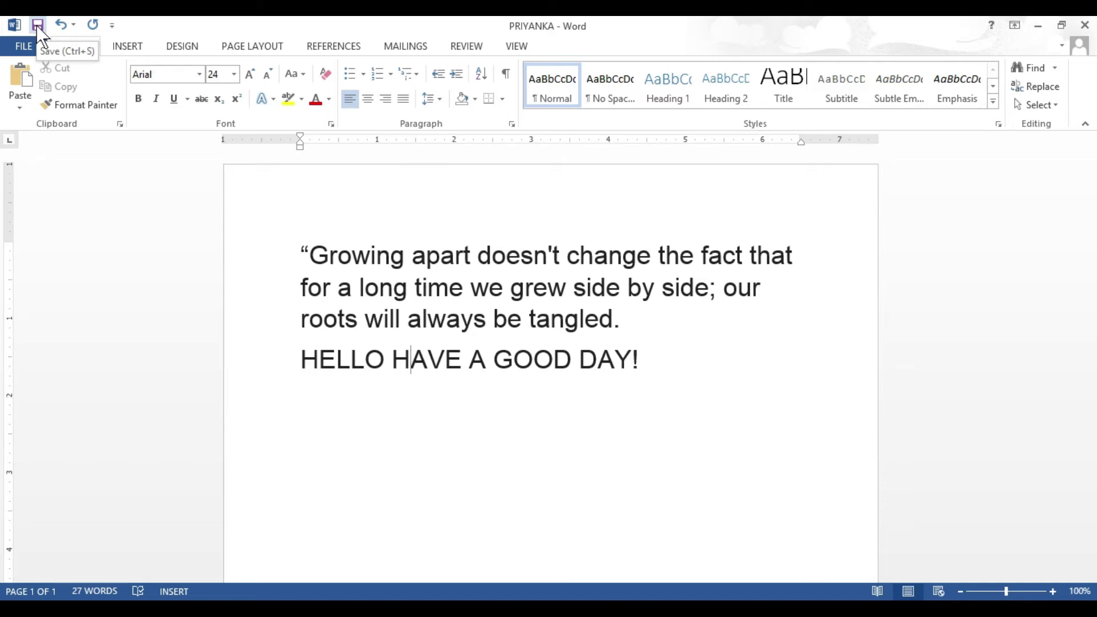
Save the document under its existing name and close it.
{"action": "left_click", "coordinate": [24, 46]}
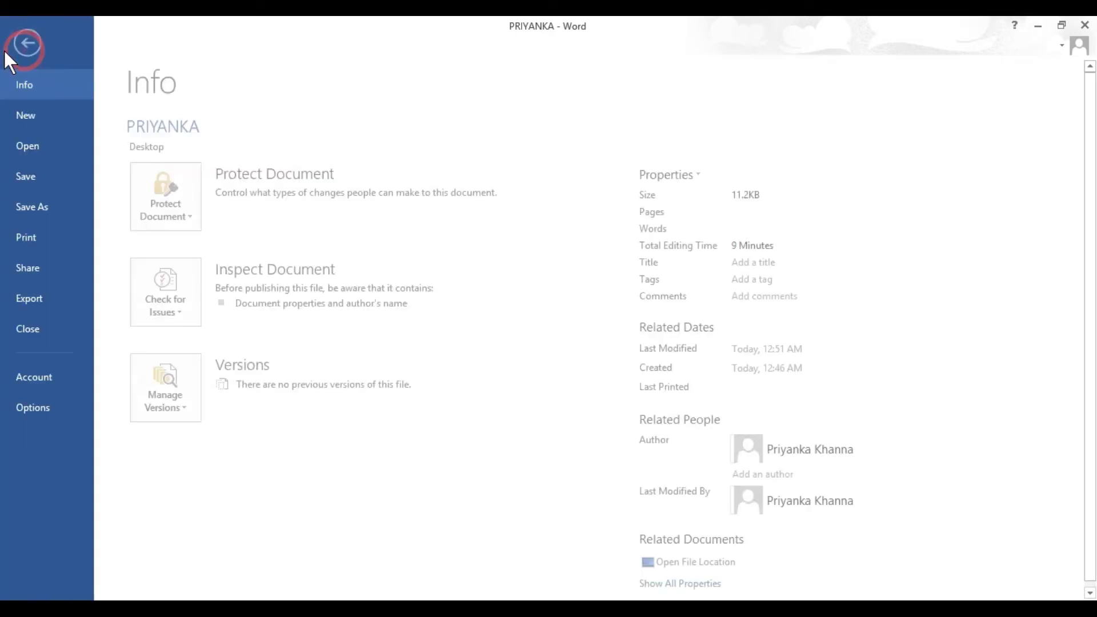
{"action": "left_click", "coordinate": [32, 174]}
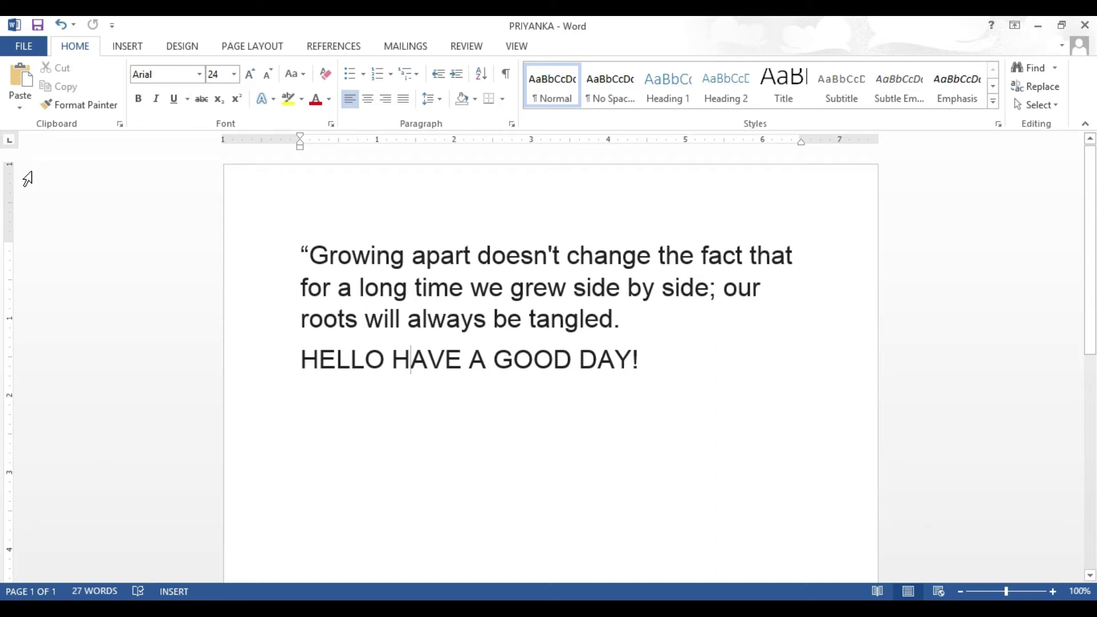
{"action": "left_click", "coordinate": [1086, 25]}
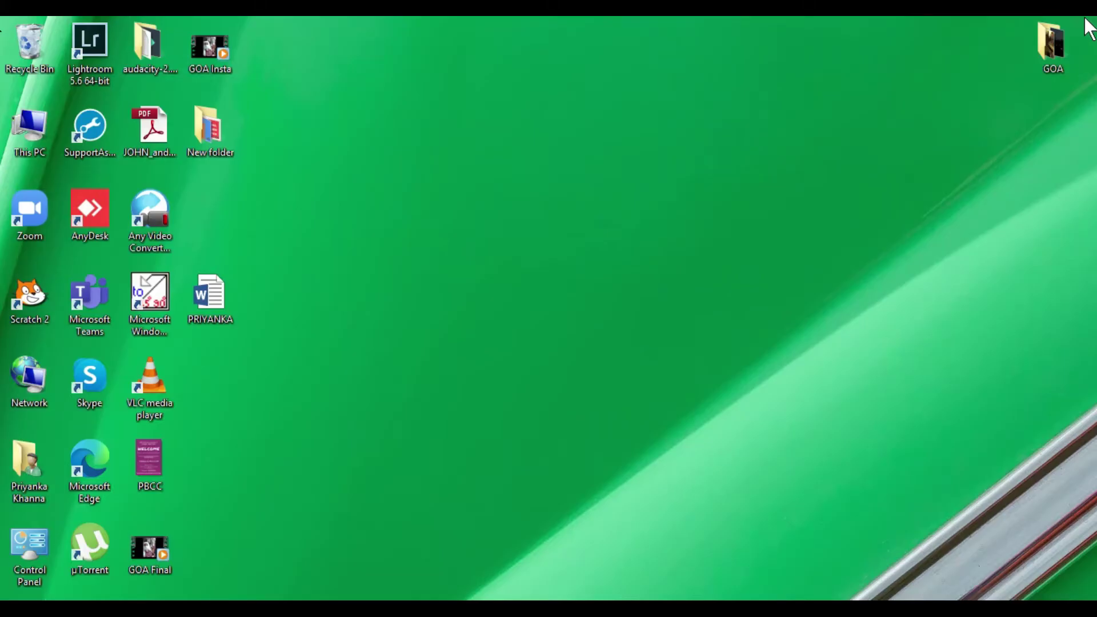
Reopen the saved Word document from the desktop and check the "HELLO HAVE A GOOD DAY!" line.
{"action": "double_click", "coordinate": [225, 301]}
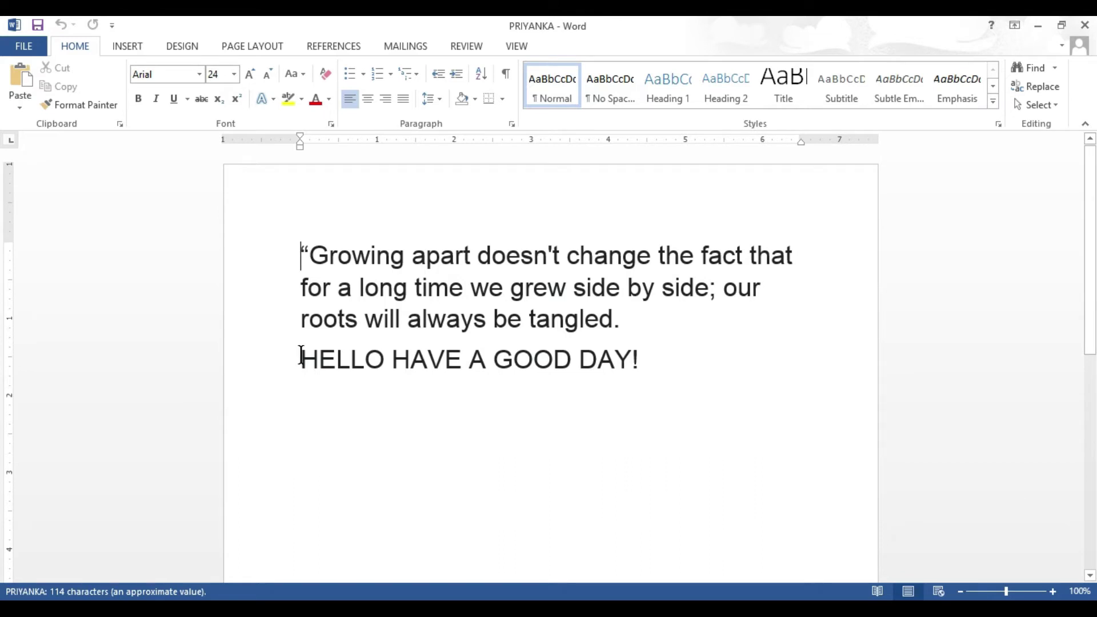
{"action": "left_click_drag", "start_coordinate": [300, 355], "coordinate": [638, 353]}
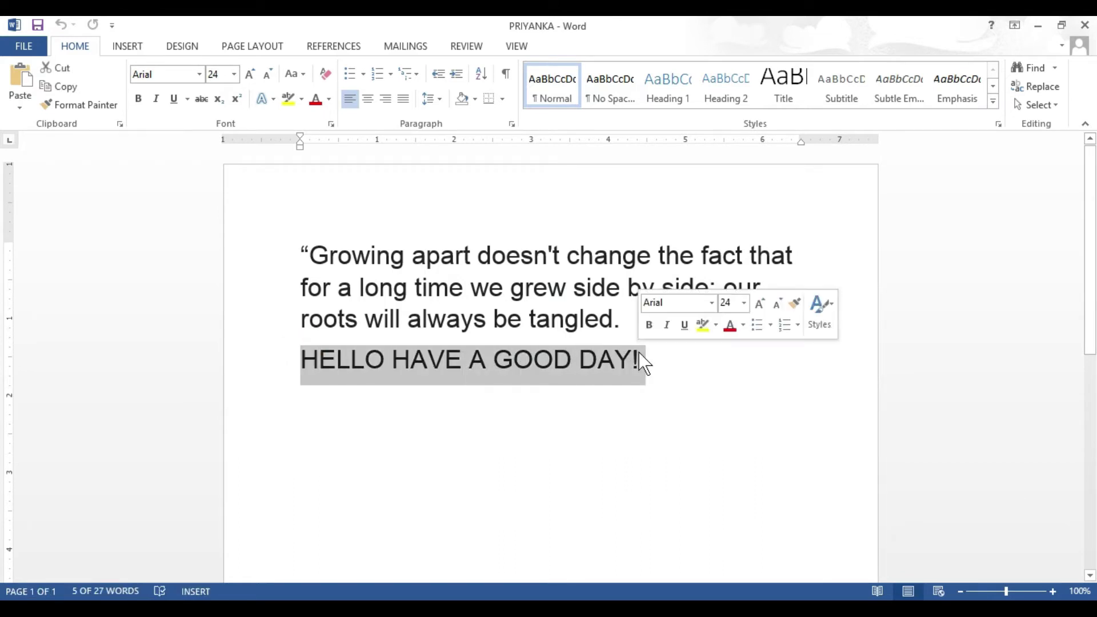
{"action": "left_click", "coordinate": [536, 443]}
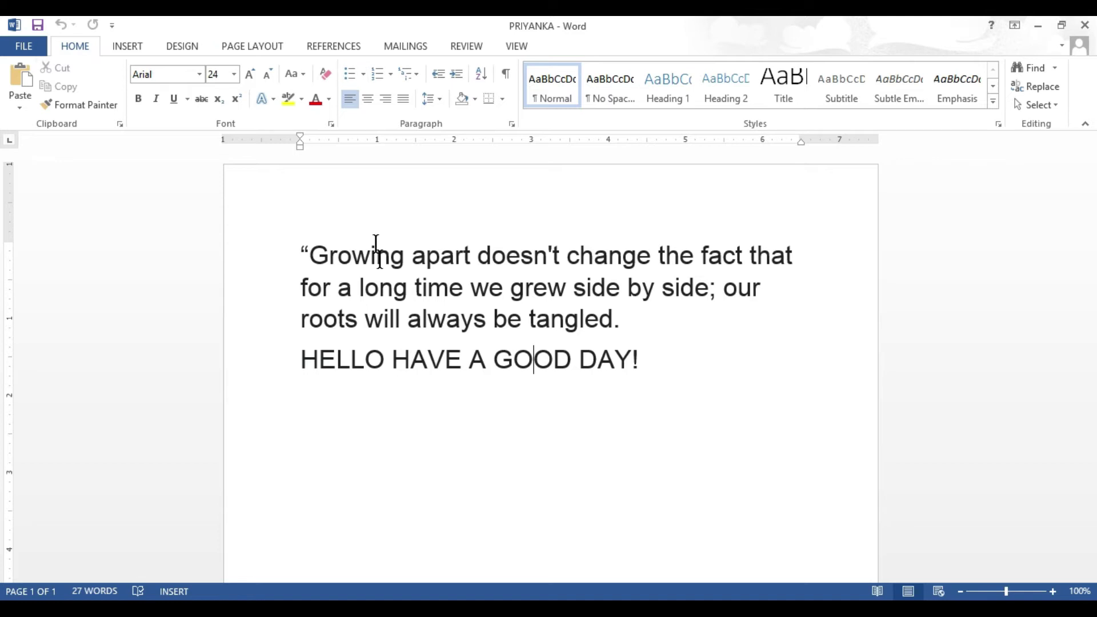
Add "GOOD MORNING" on a new line below the greeting and close the document, saving the changes.
{"action": "key", "text": "End"}
{"action": "key", "text": "Return"}
{"action": "type", "text": "GOOD "}
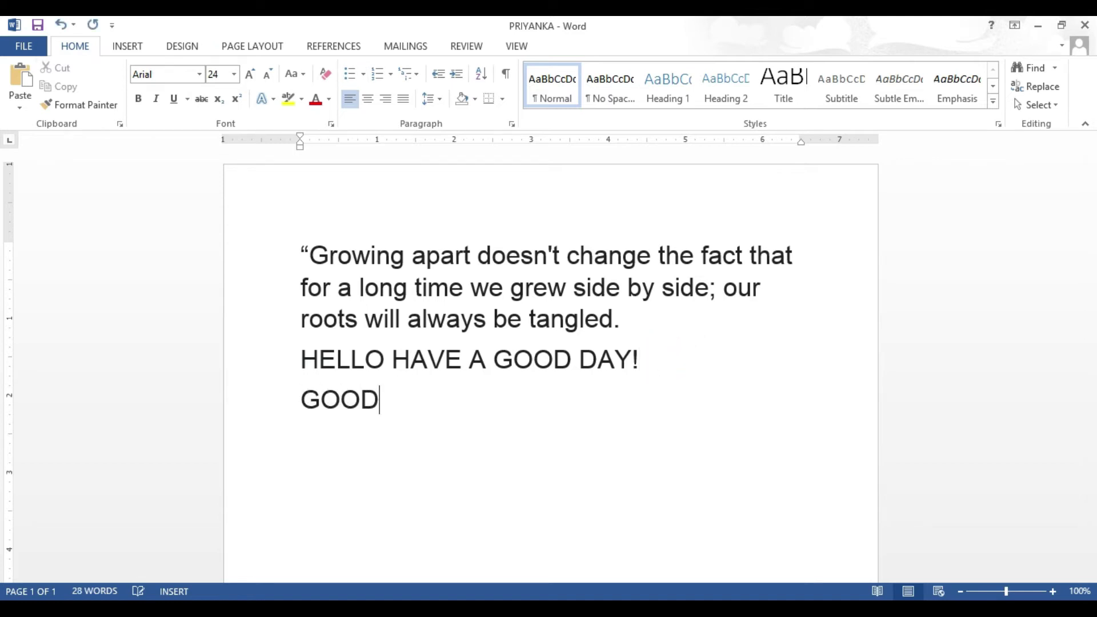
{"action": "type", "text": "MOR"}
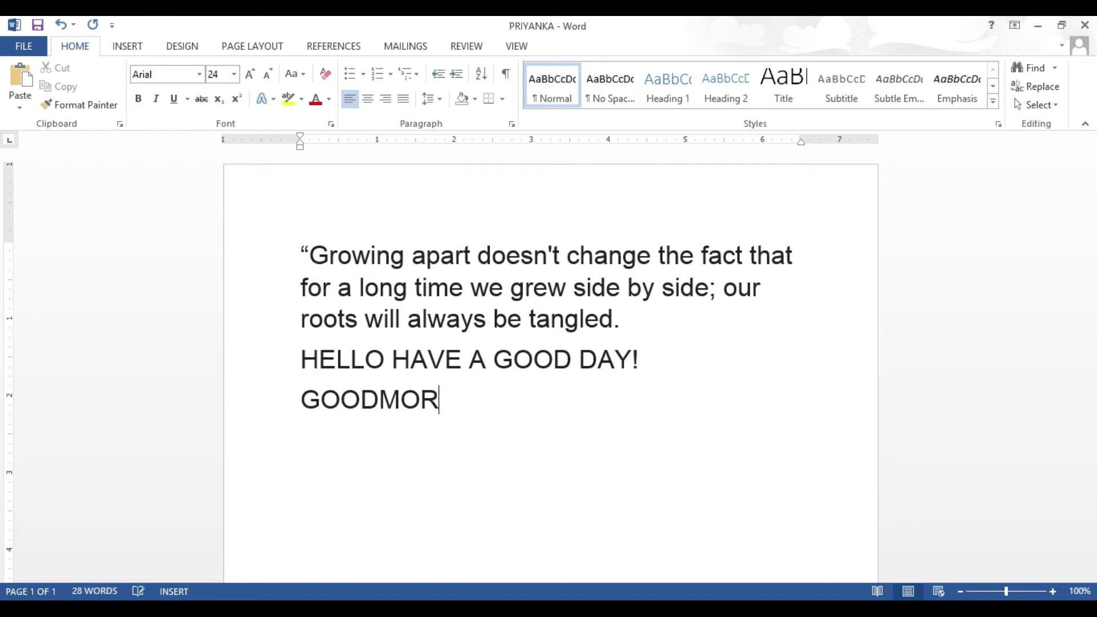
{"action": "type", "text": "NING"}
{"action": "key", "text": "Left"}
{"action": "key", "text": "Left"}
{"action": "key", "text": "Left"}
{"action": "key", "text": "Left"}
{"action": "key", "text": "Left"}
{"action": "key", "text": "Left"}
{"action": "key", "text": "Left"}
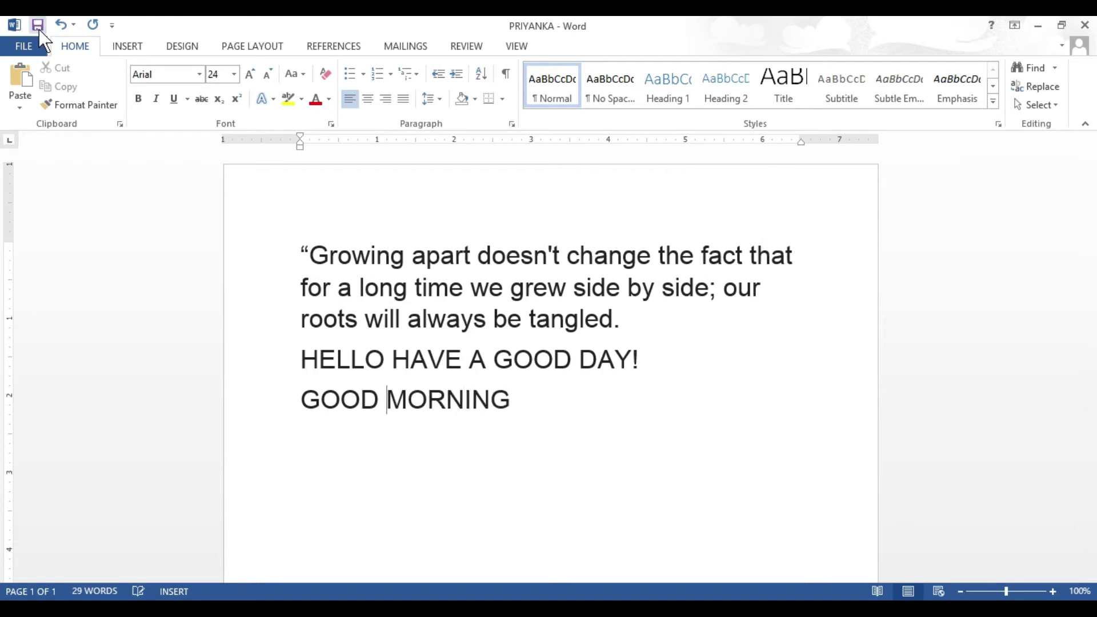
{"action": "double_click", "coordinate": [8, 27]}
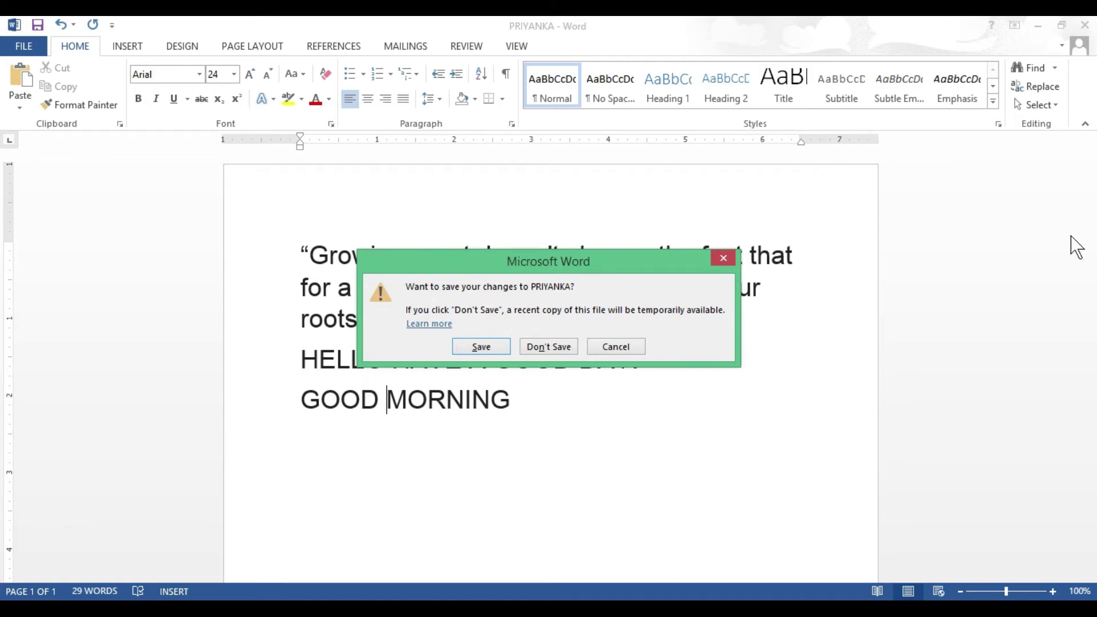
{"action": "left_click", "coordinate": [480, 346]}
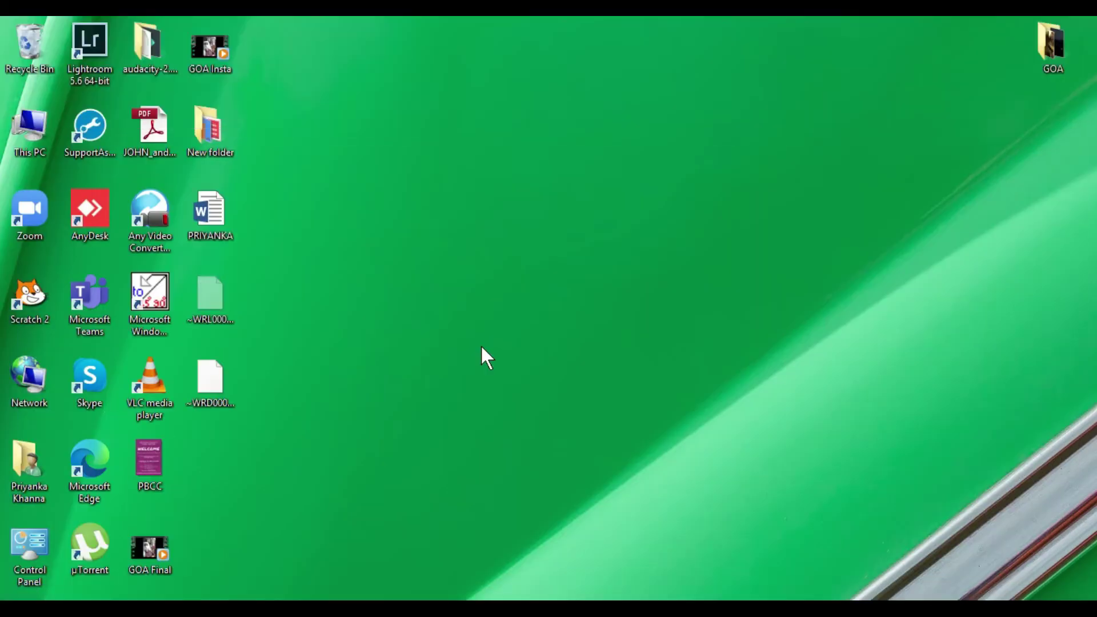
Reopen the Word document from the desktop and check the "GOOD MORNING" line.
{"action": "double_click", "coordinate": [198, 229]}
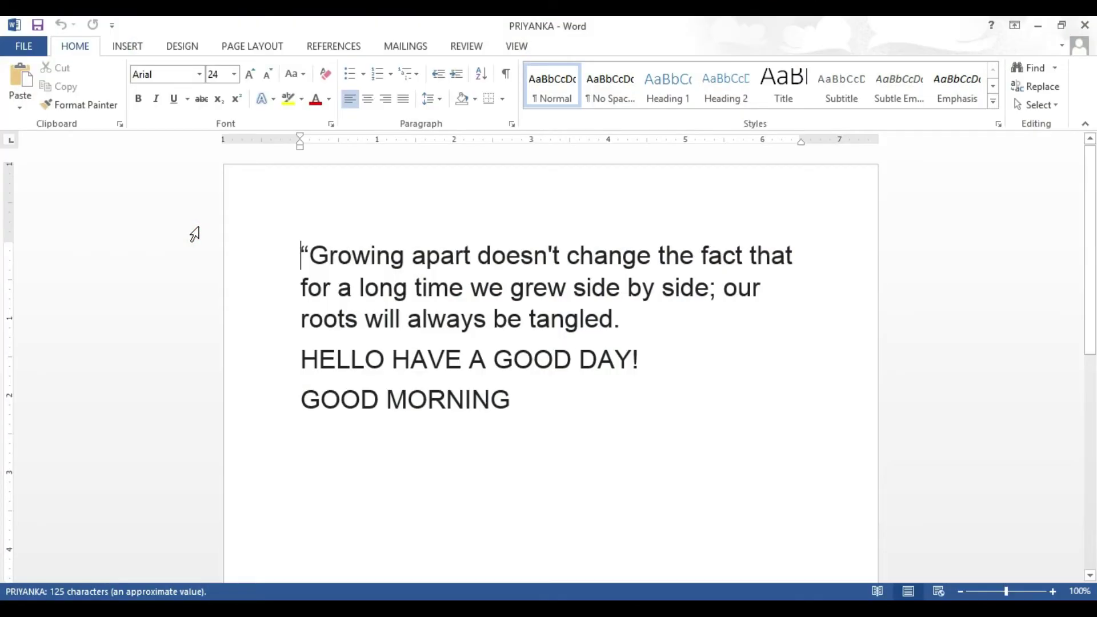
{"action": "left_click", "coordinate": [304, 401]}
{"action": "left_click_drag", "start_coordinate": [329, 401], "coordinate": [543, 392]}
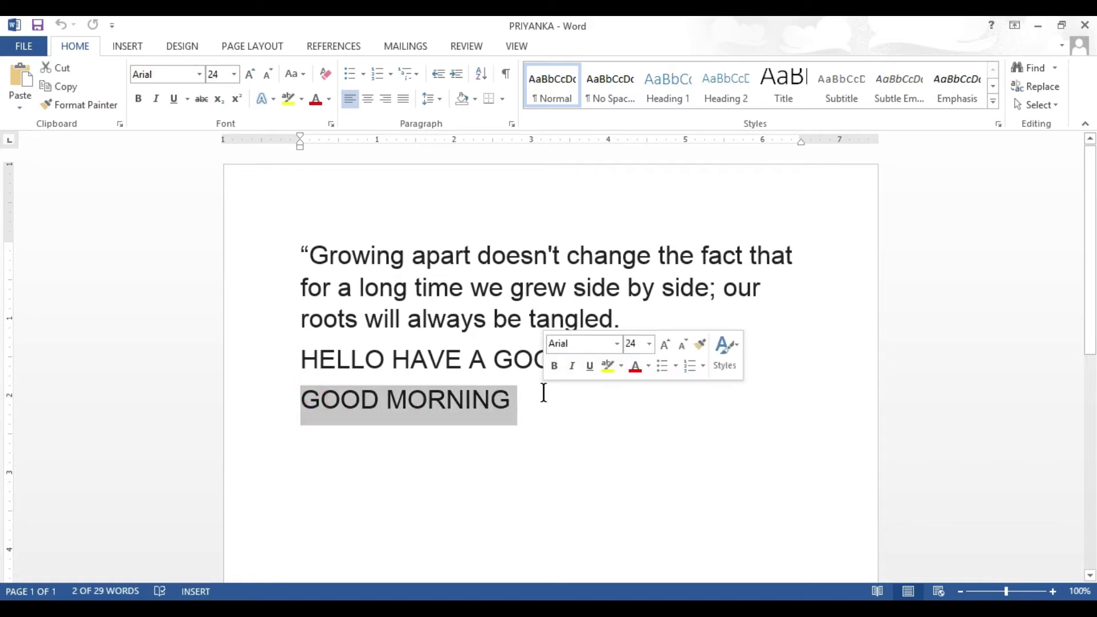
{"action": "left_click", "coordinate": [936, 404]}
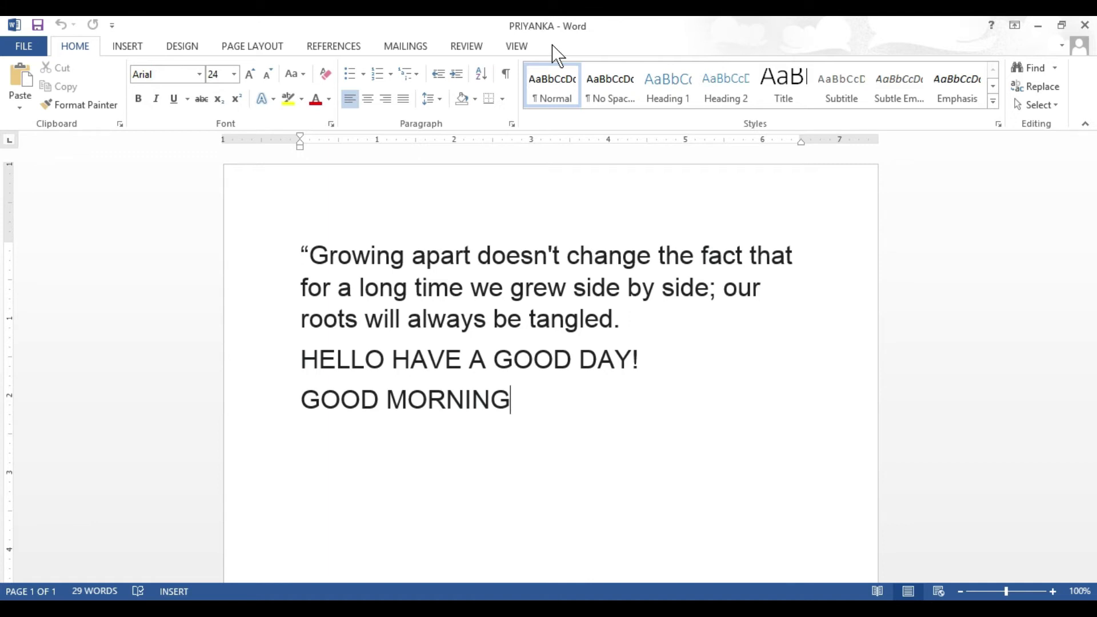
Set the page color of the document to the orange theme color.
{"action": "left_click", "coordinate": [188, 47]}
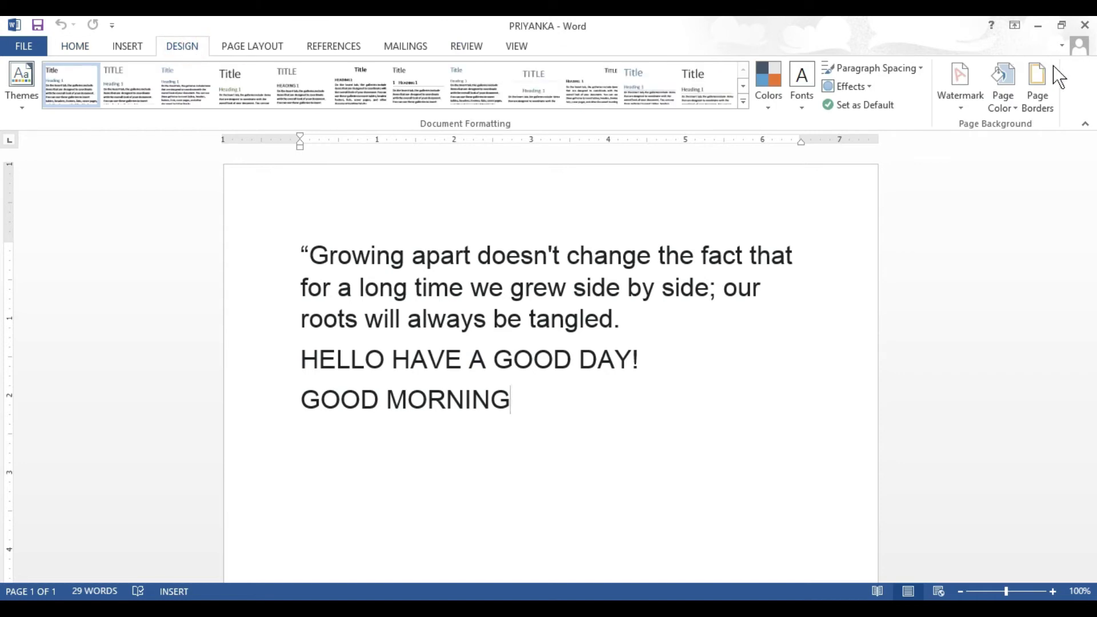
{"action": "left_click", "coordinate": [1004, 91]}
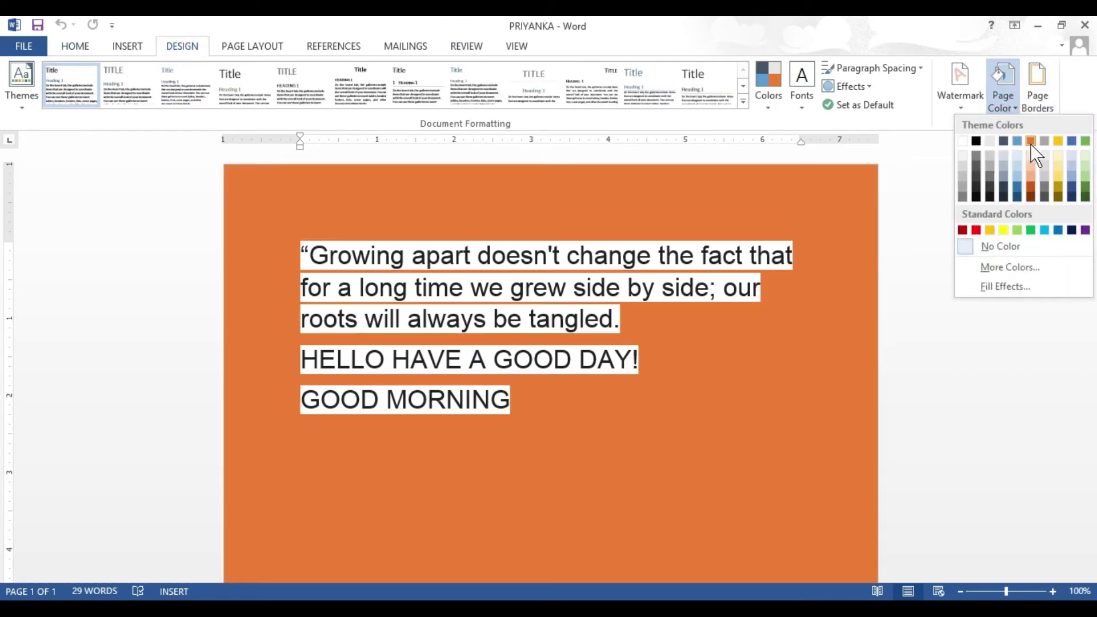
{"action": "left_click", "coordinate": [1030, 144]}
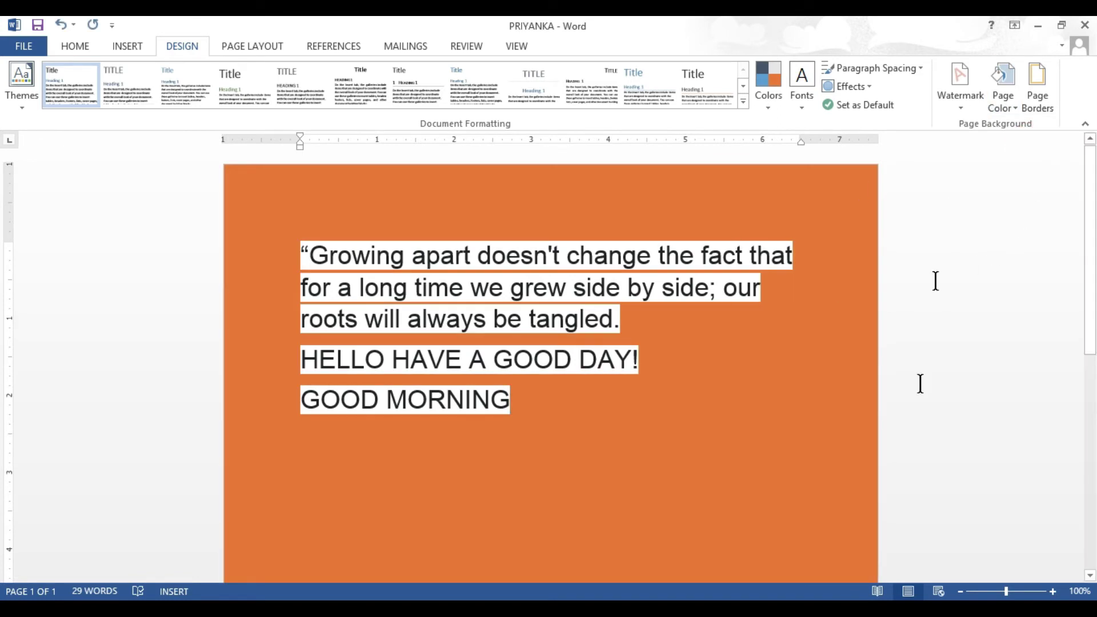
{"action": "left_click", "coordinate": [62, 298]}
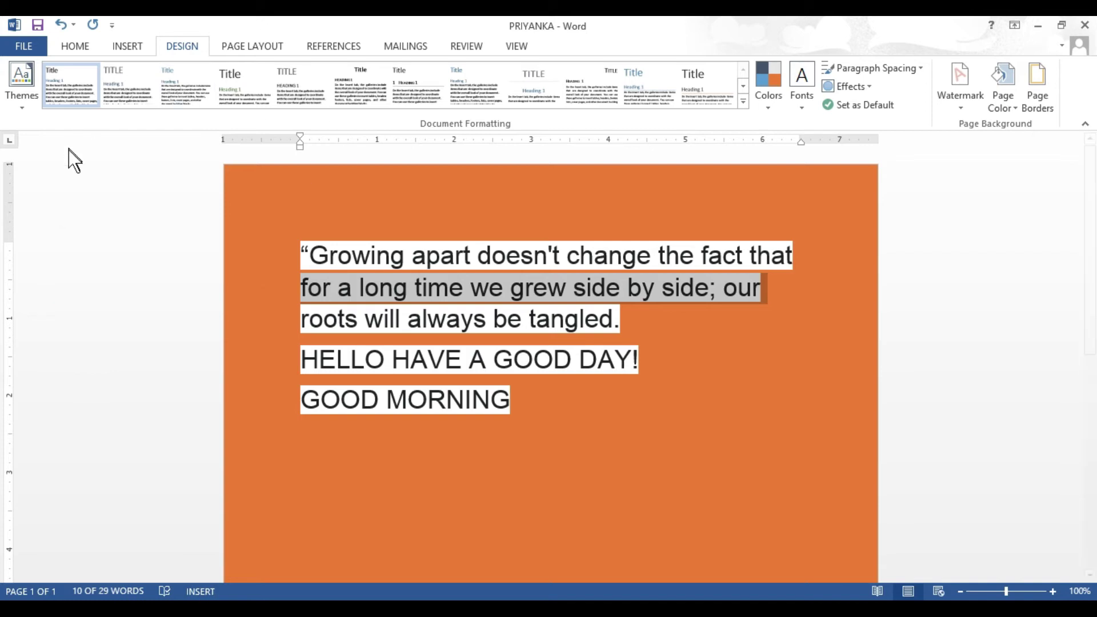
Save a copy of the document to the Desktop as a Word Document, named with the author's shortened first name followed by "NEW".
{"action": "left_click", "coordinate": [16, 49]}
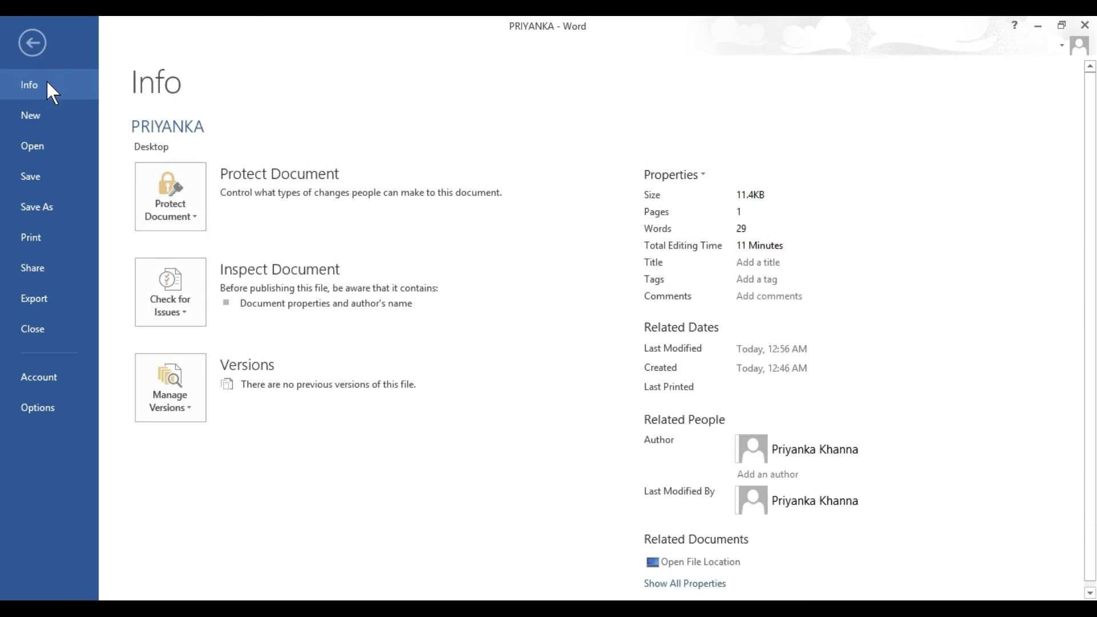
{"action": "left_click", "coordinate": [42, 204]}
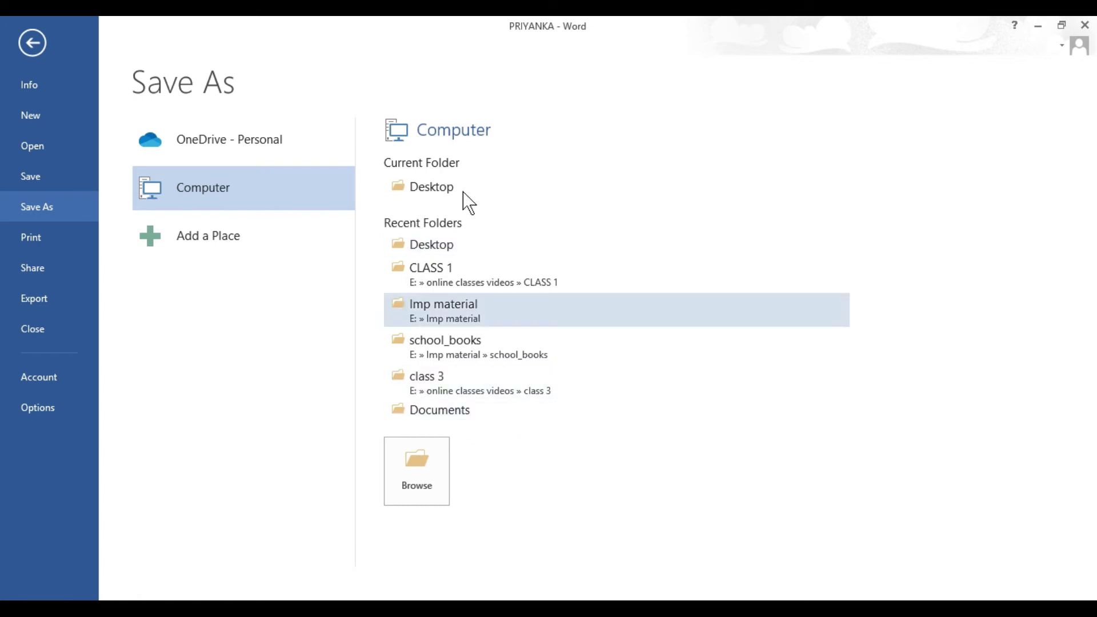
{"action": "left_click", "coordinate": [421, 465]}
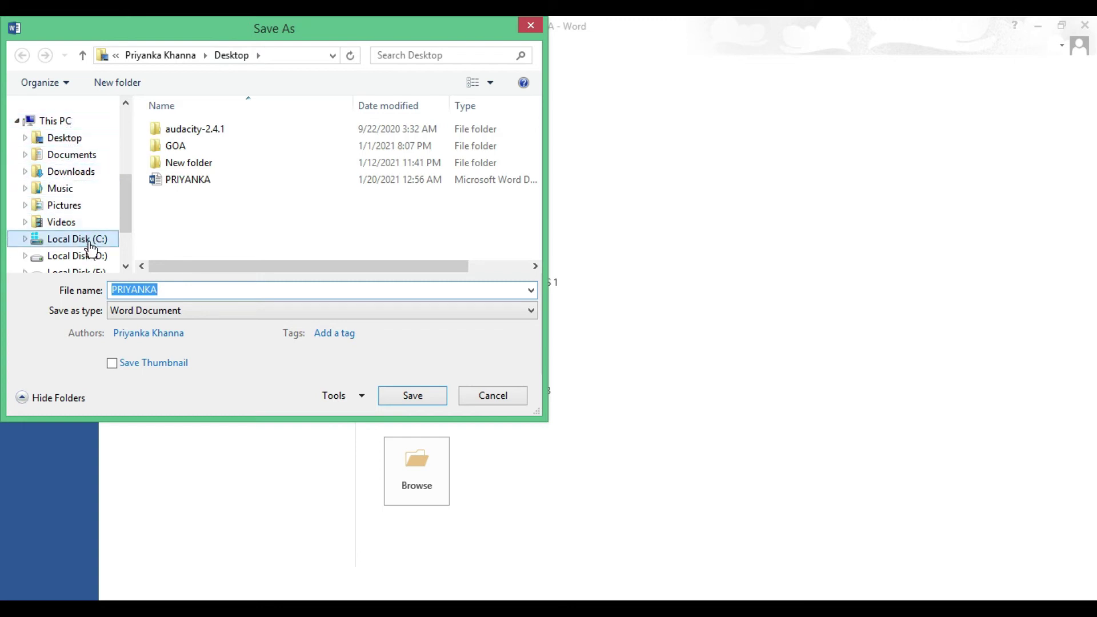
{"action": "left_click", "coordinate": [64, 143]}
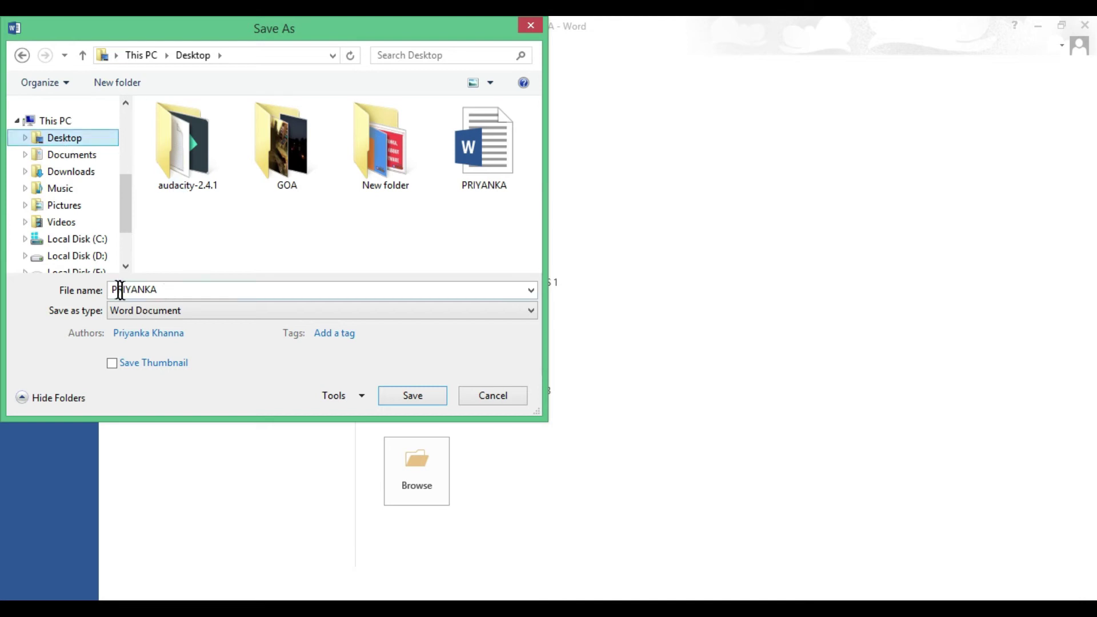
{"action": "double_click", "coordinate": [158, 290]}
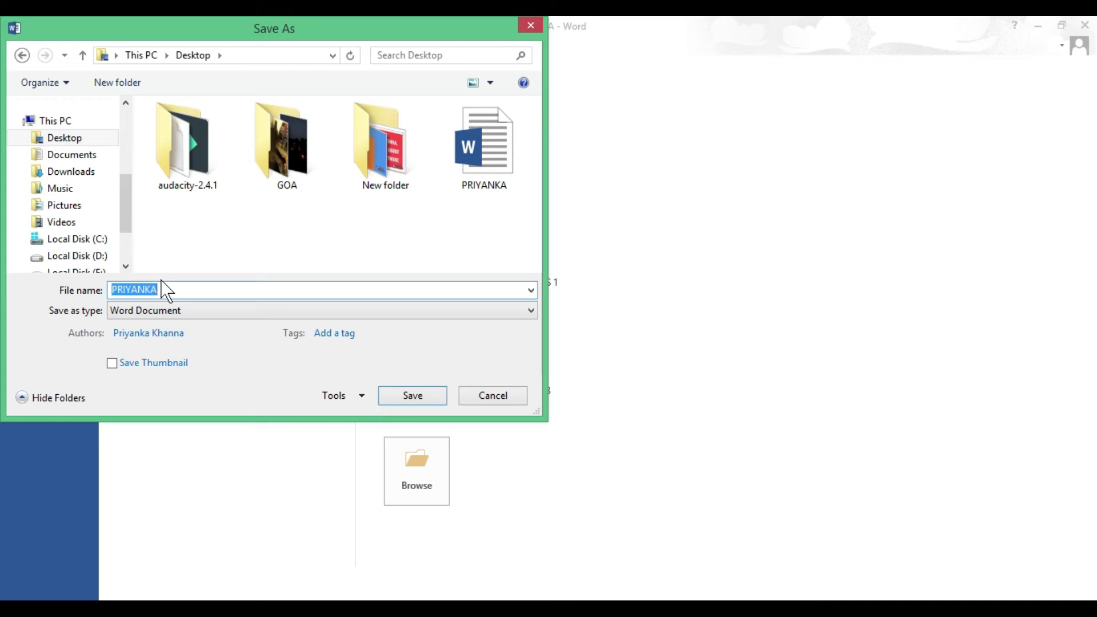
{"action": "type", "text": "PR"}
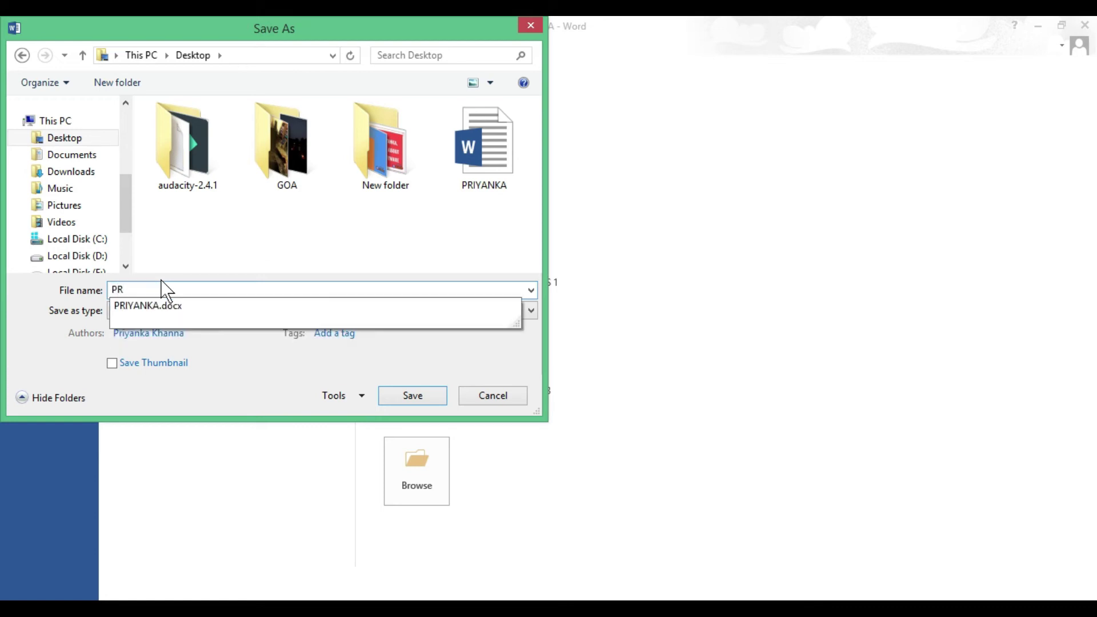
{"action": "type", "text": "IY NEW"}
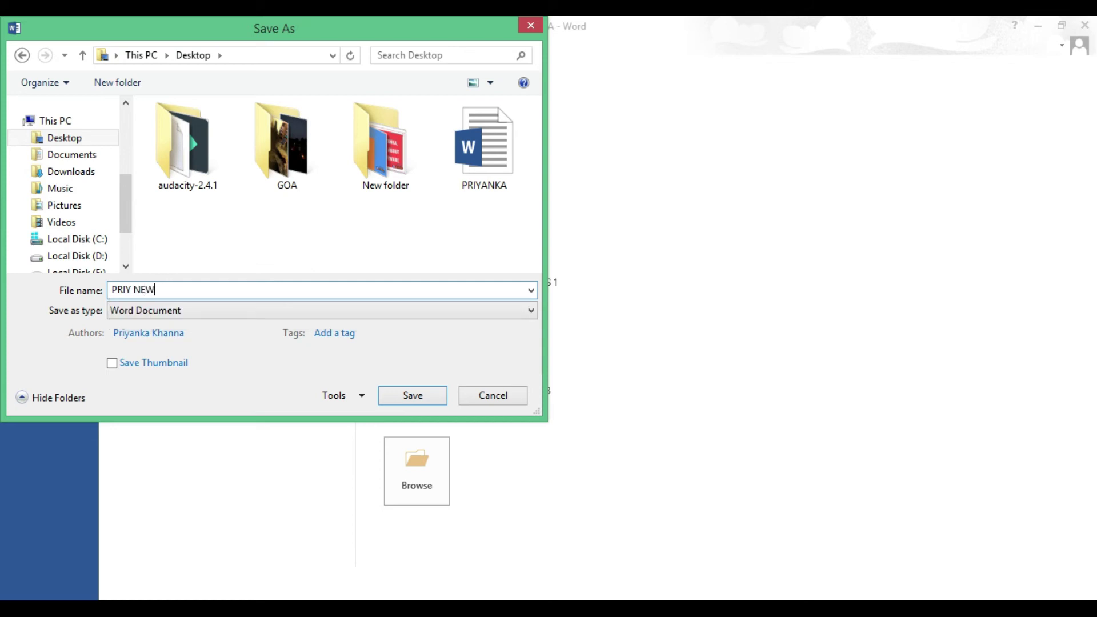
{"action": "left_click", "coordinate": [130, 289]}
{"action": "type", "text": "A"}
{"action": "left_click", "coordinate": [432, 396]}
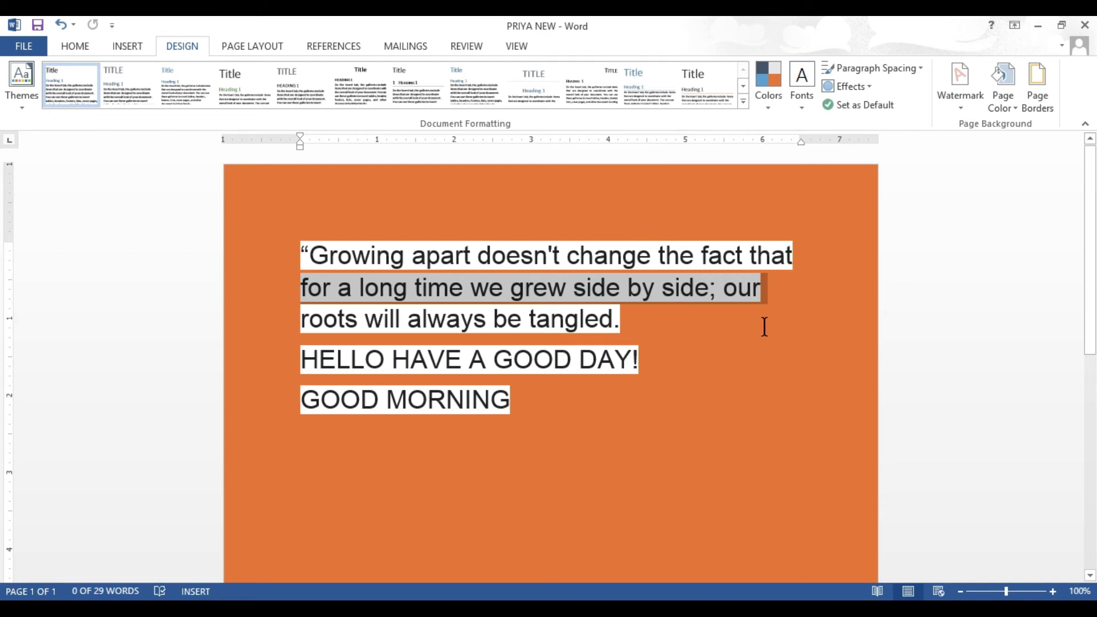
Check the original document from the desktop against the orange copy, and close both documents.
{"action": "left_click", "coordinate": [1038, 25]}
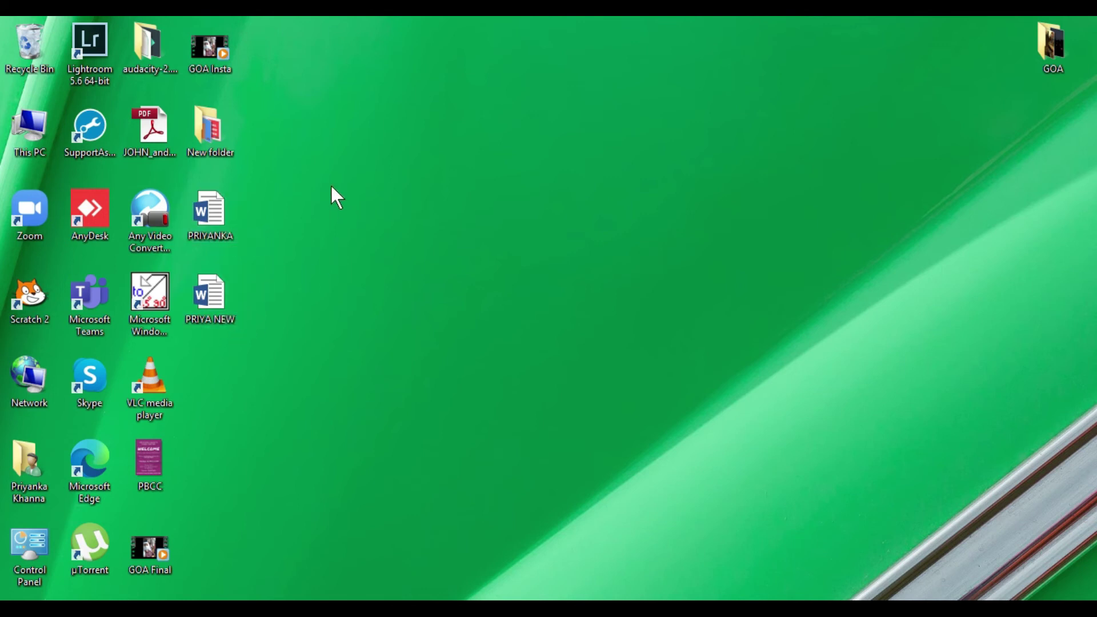
{"action": "double_click", "coordinate": [217, 227]}
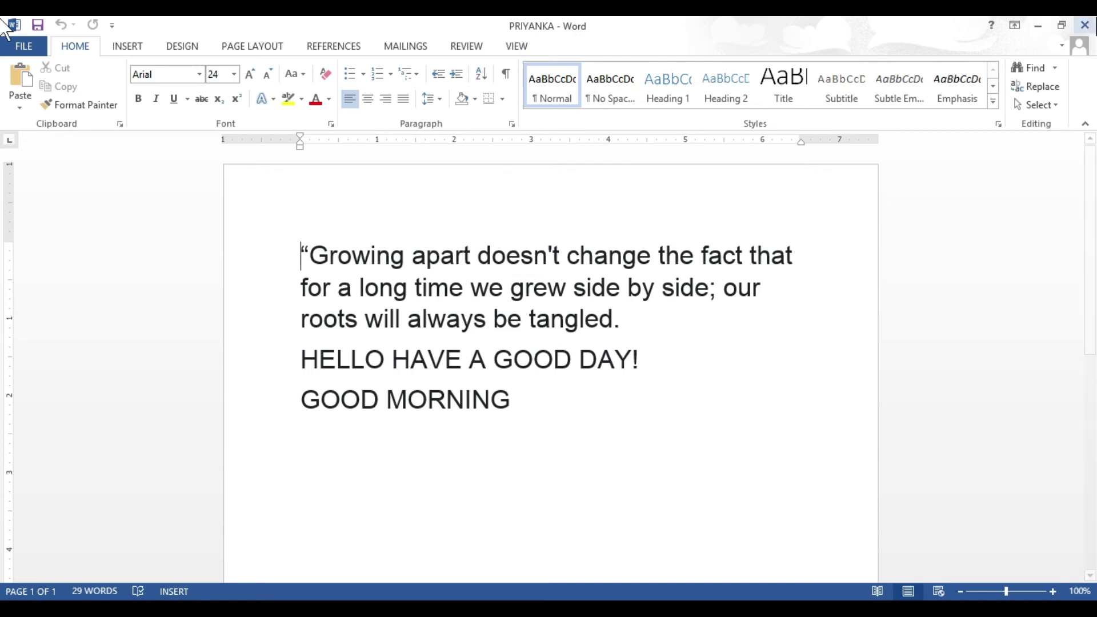
{"action": "left_click", "coordinate": [1084, 24]}
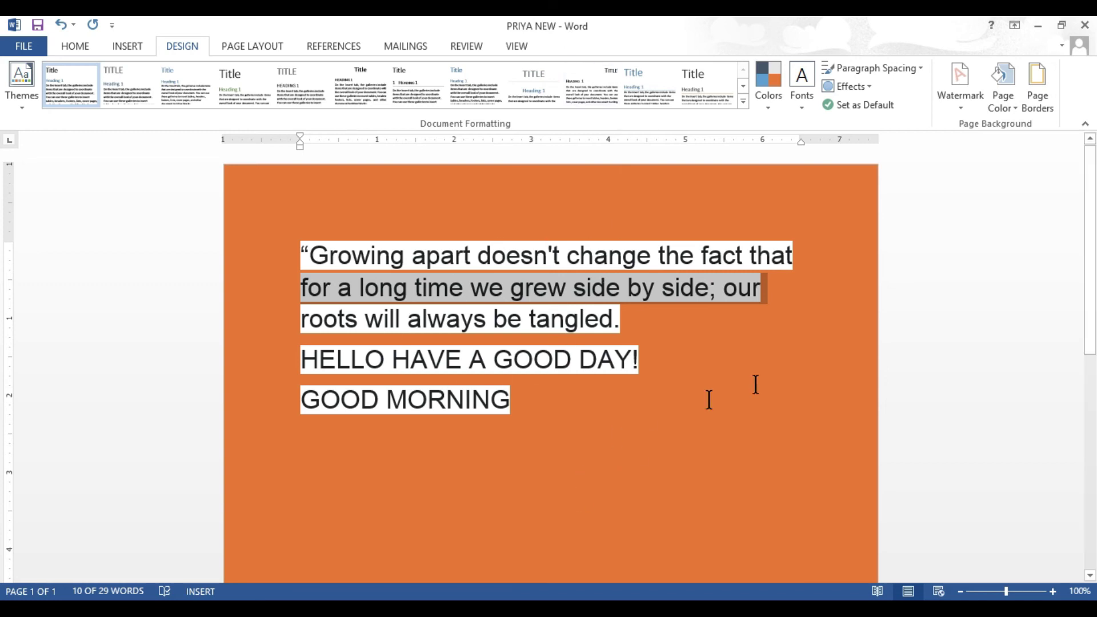
{"action": "left_click", "coordinate": [1084, 25]}
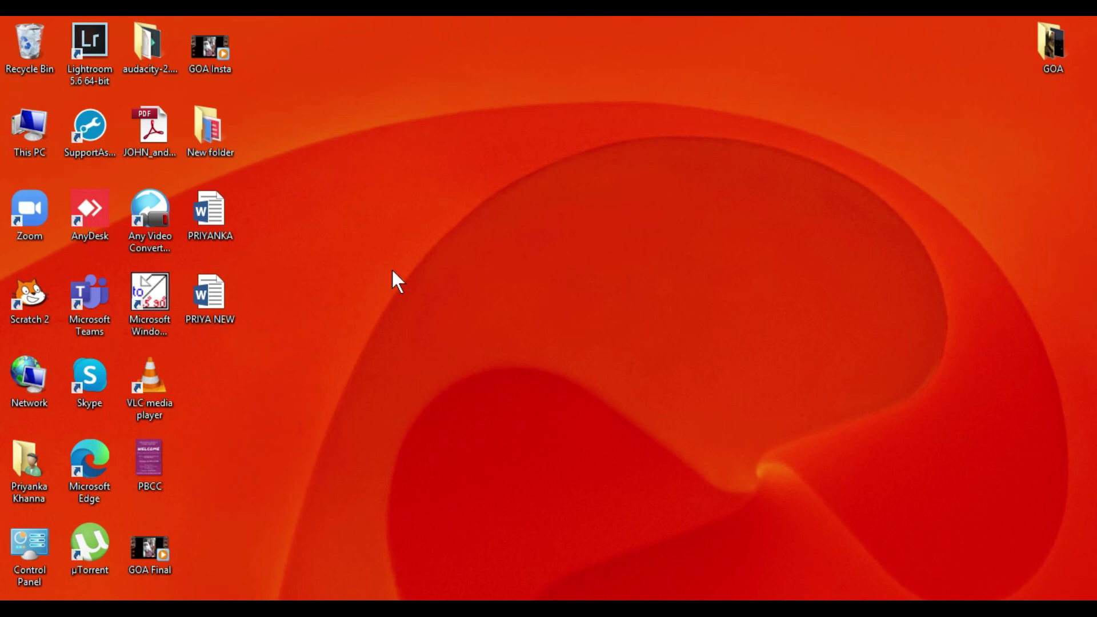
Reopen the original document from the desktop, create a new blank document from there and enter the text "HELLO".
{"action": "double_click", "coordinate": [207, 231]}
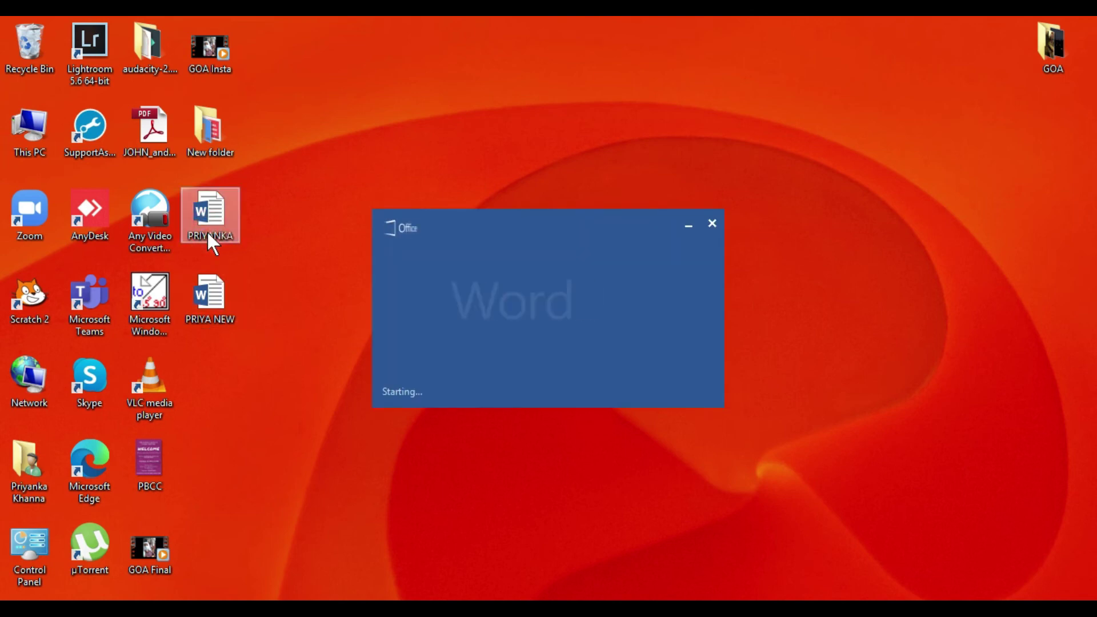
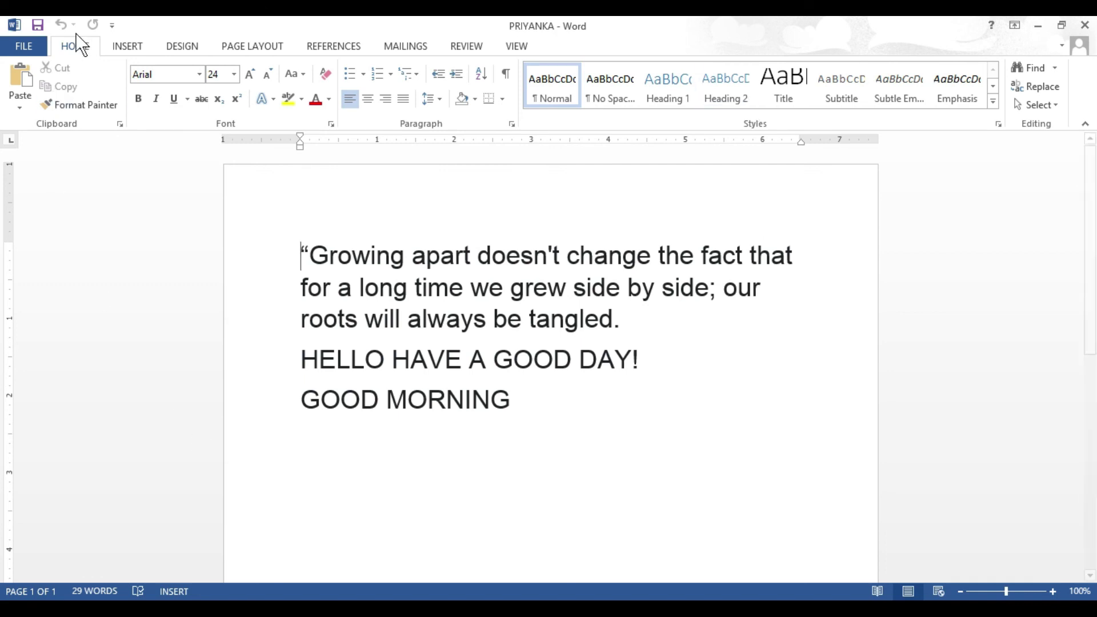
{"action": "left_click", "coordinate": [23, 46]}
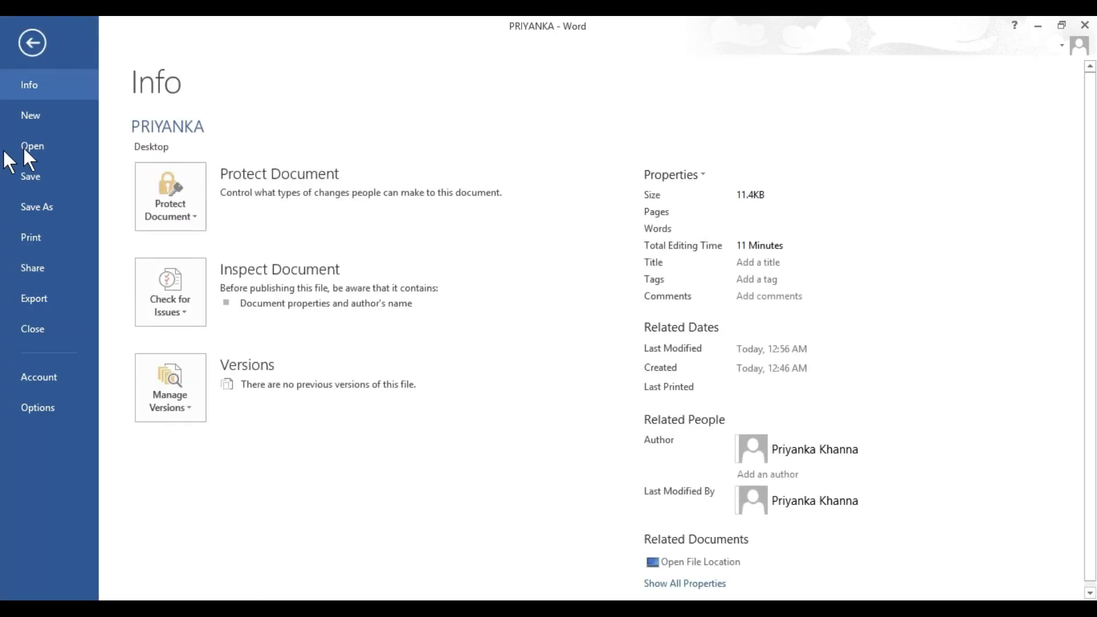
{"action": "left_click", "coordinate": [34, 114]}
{"action": "left_click", "coordinate": [217, 286]}
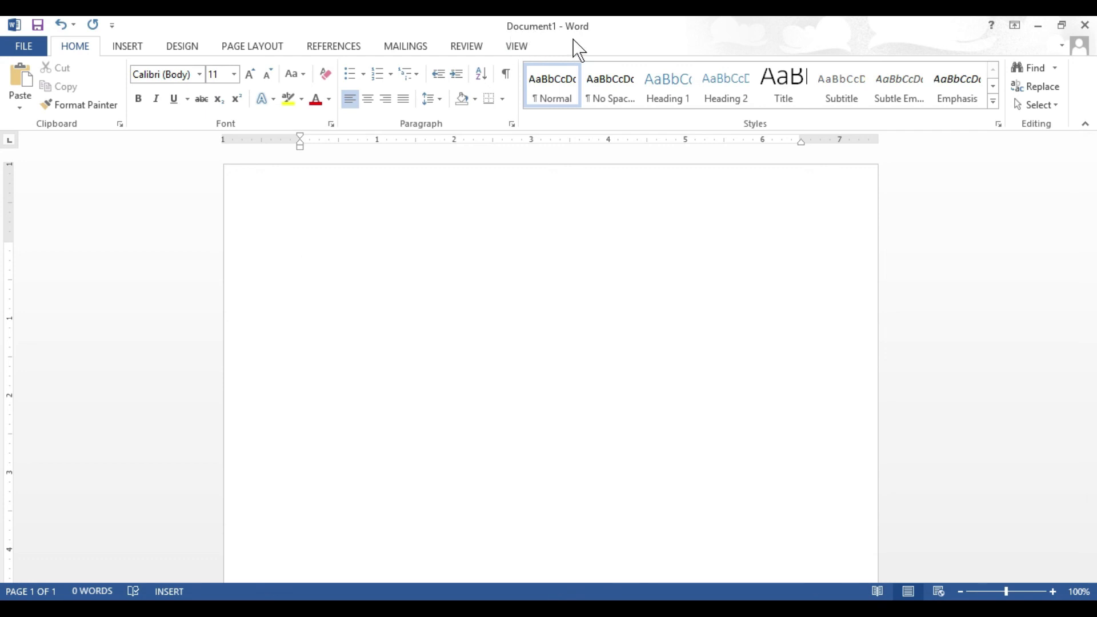
{"action": "type", "text": "HELLO"}
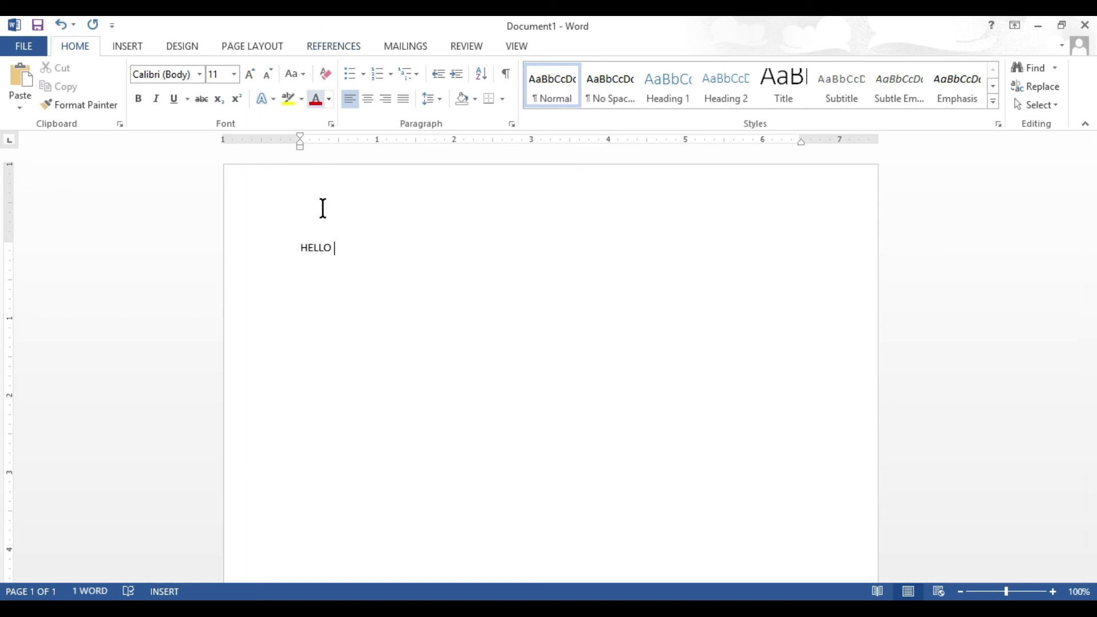
Save the new document to the Desktop as a Word Document named "HELLO".
{"action": "left_click", "coordinate": [38, 25]}
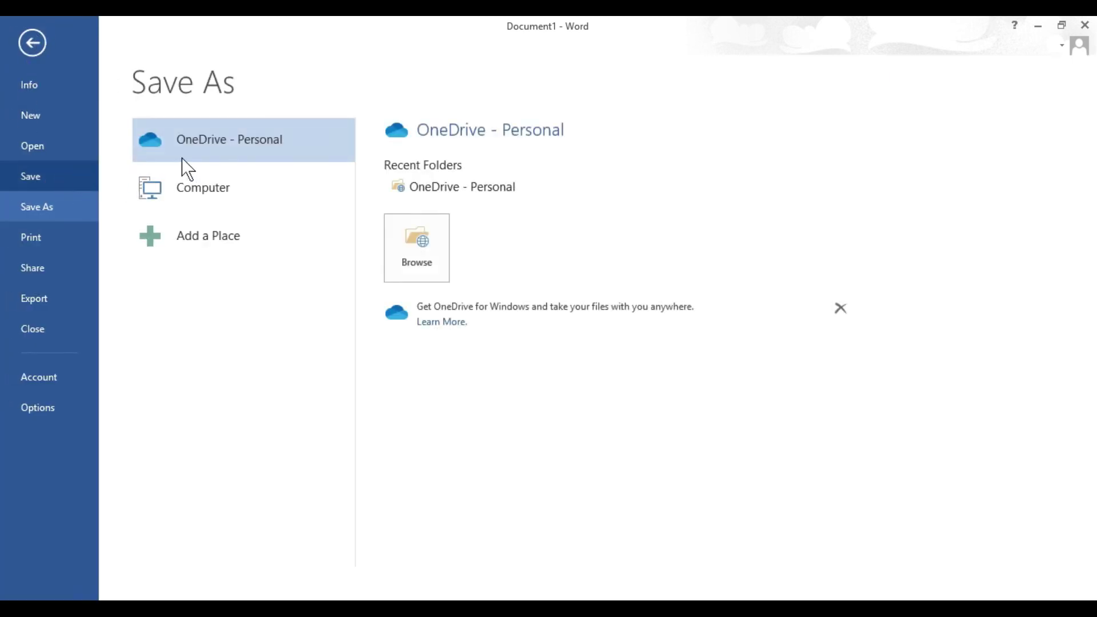
{"action": "left_click", "coordinate": [235, 189]}
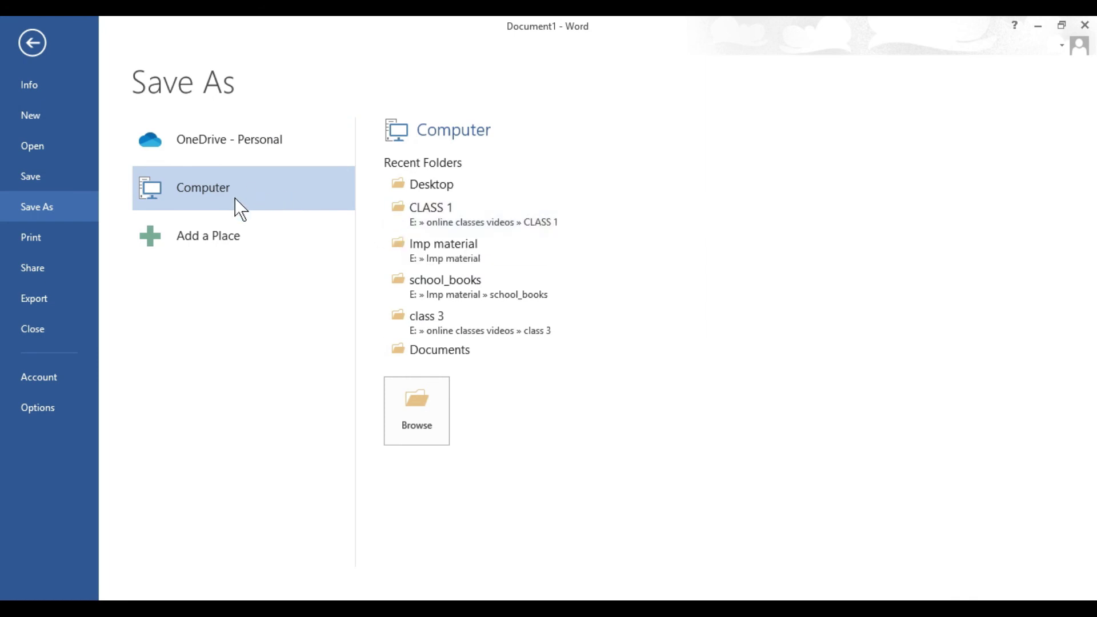
{"action": "left_click", "coordinate": [420, 403]}
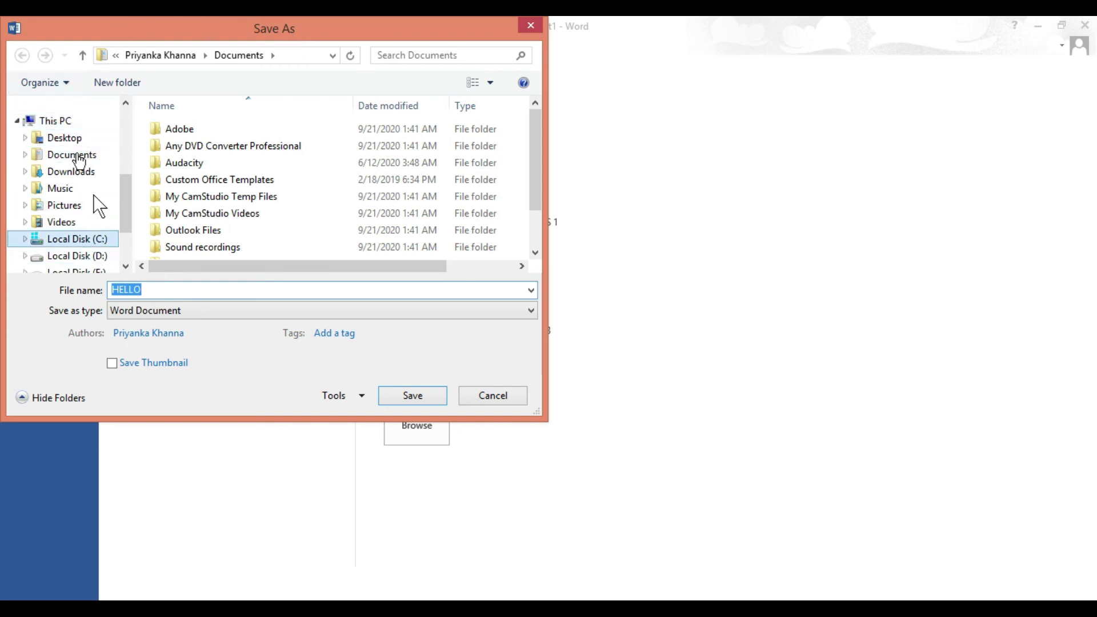
{"action": "left_click", "coordinate": [61, 139]}
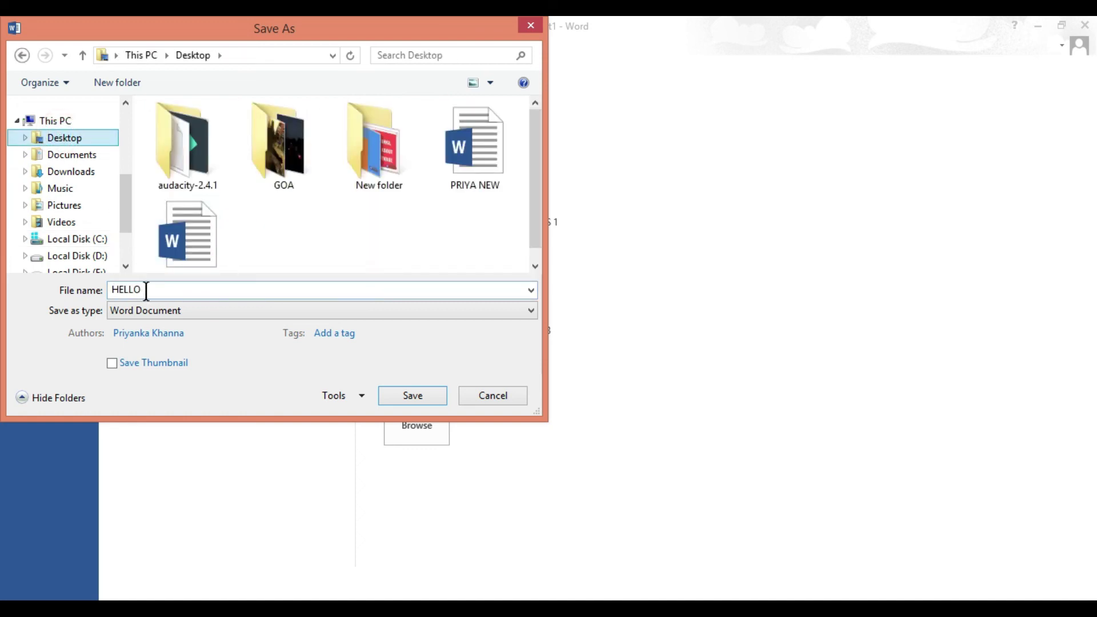
{"action": "left_click", "coordinate": [412, 396]}
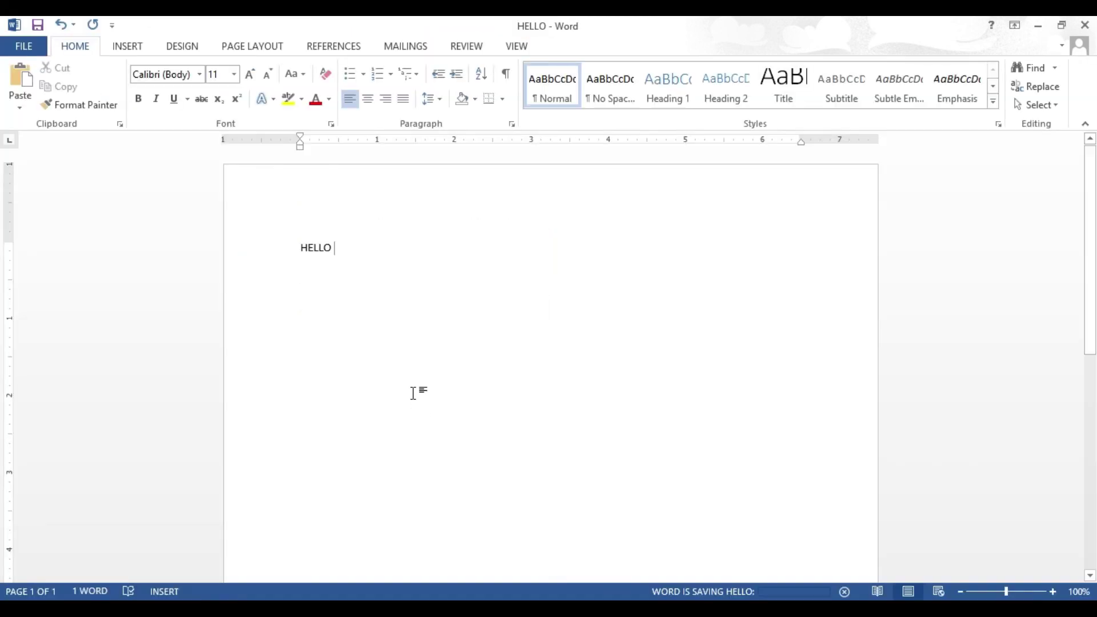